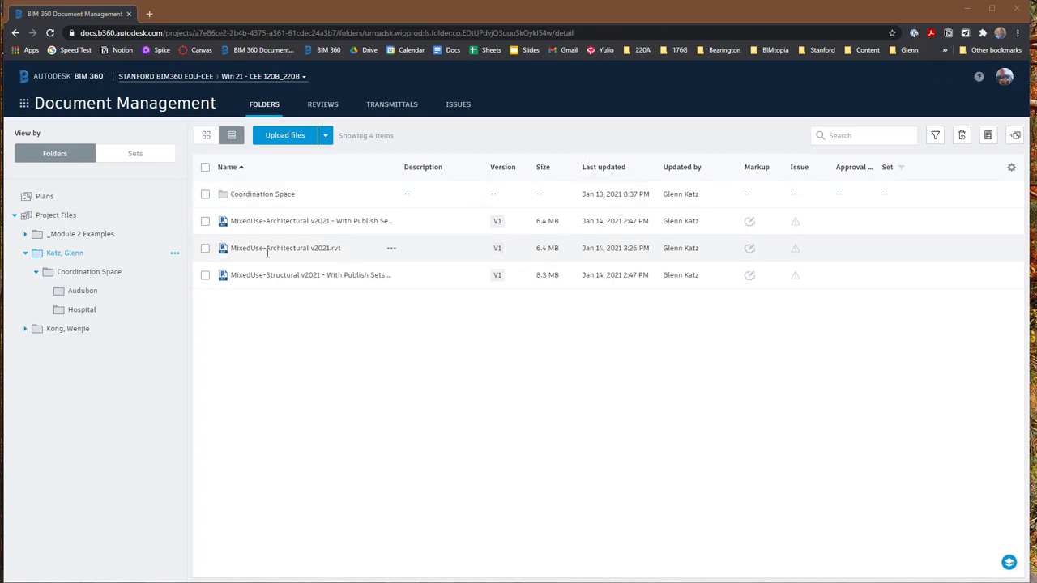
Step: Compare the contents of the personal project folder and its Coordination Space subfolder
left_click(111, 256)
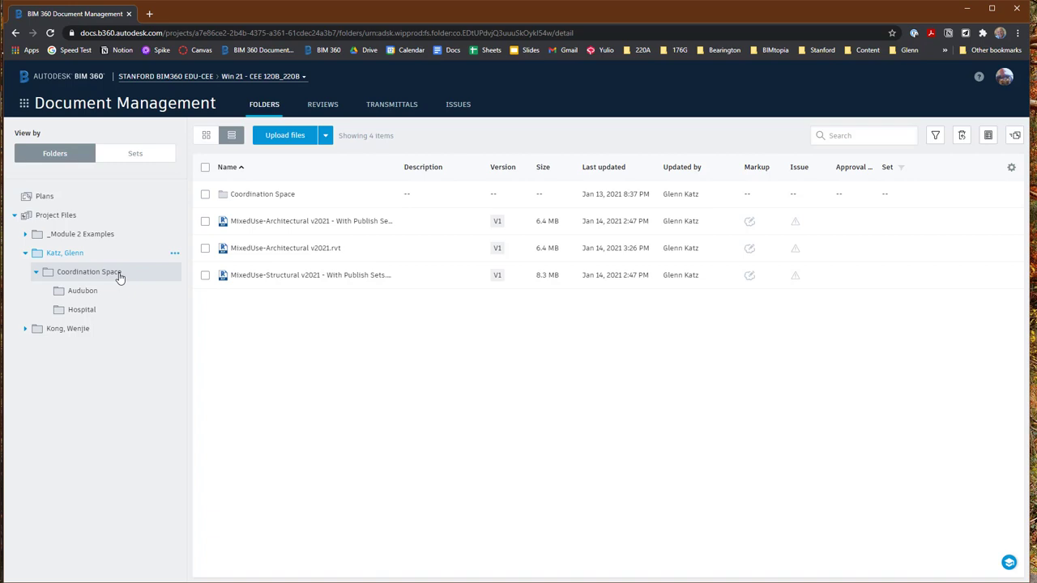
left_click(118, 273)
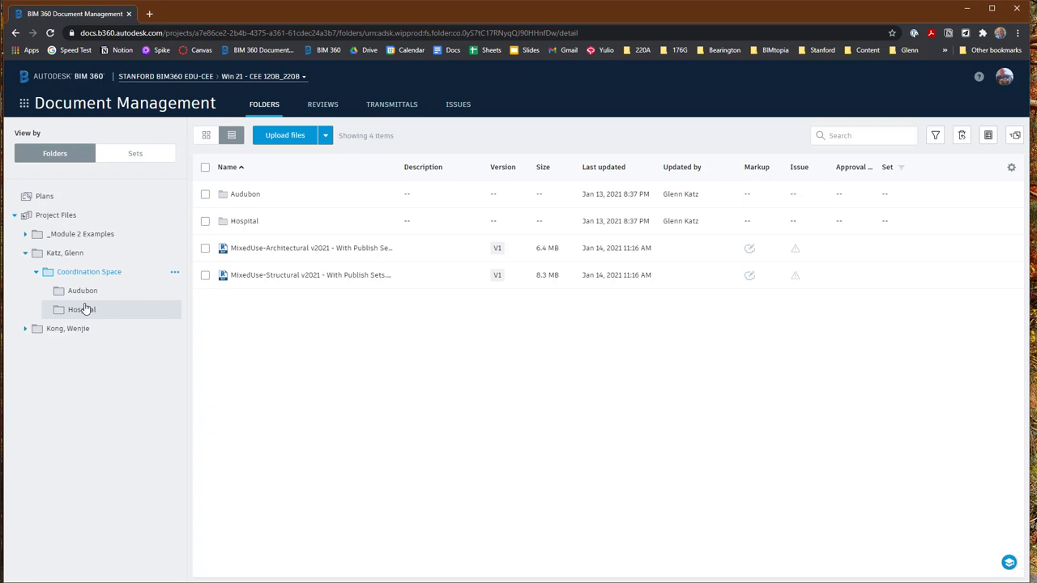
left_click(83, 260)
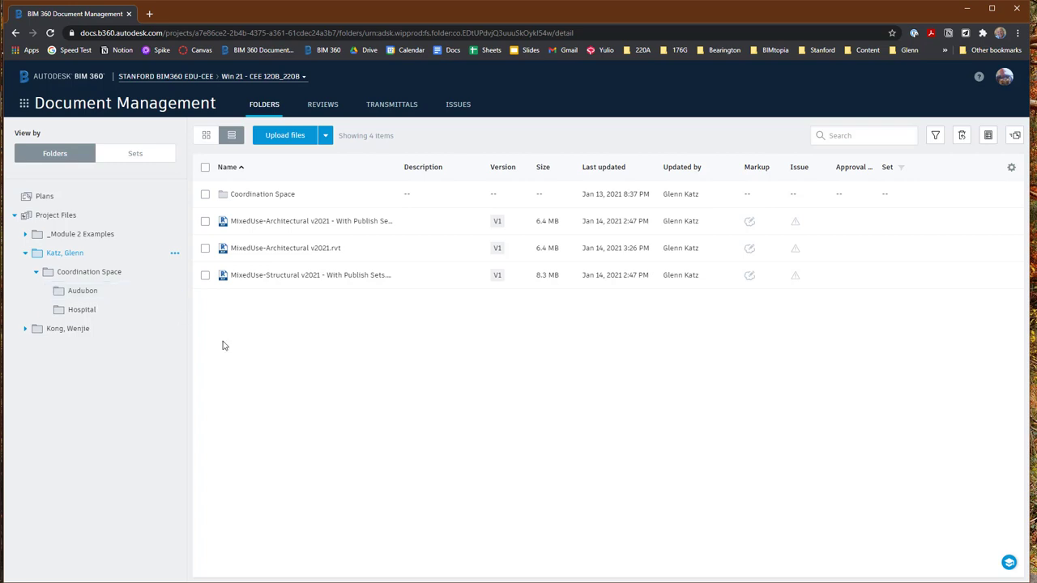
left_click(205, 224)
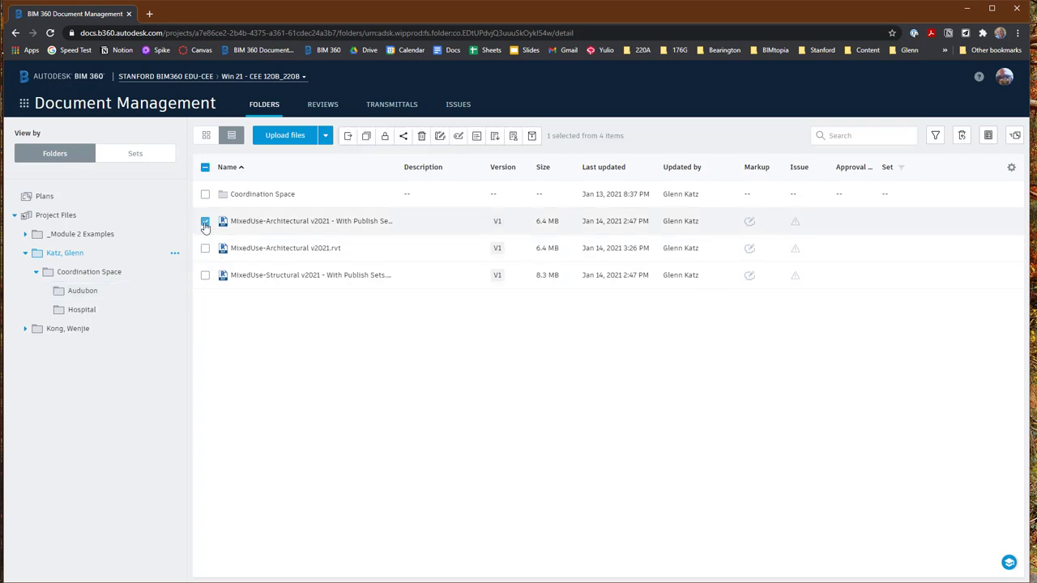
left_click(206, 277)
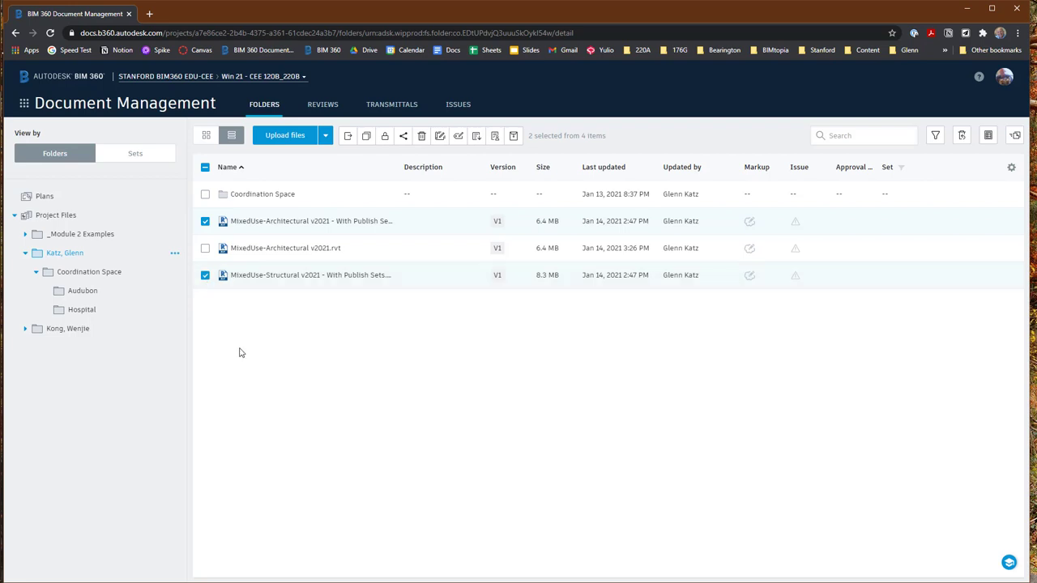
left_click(367, 138)
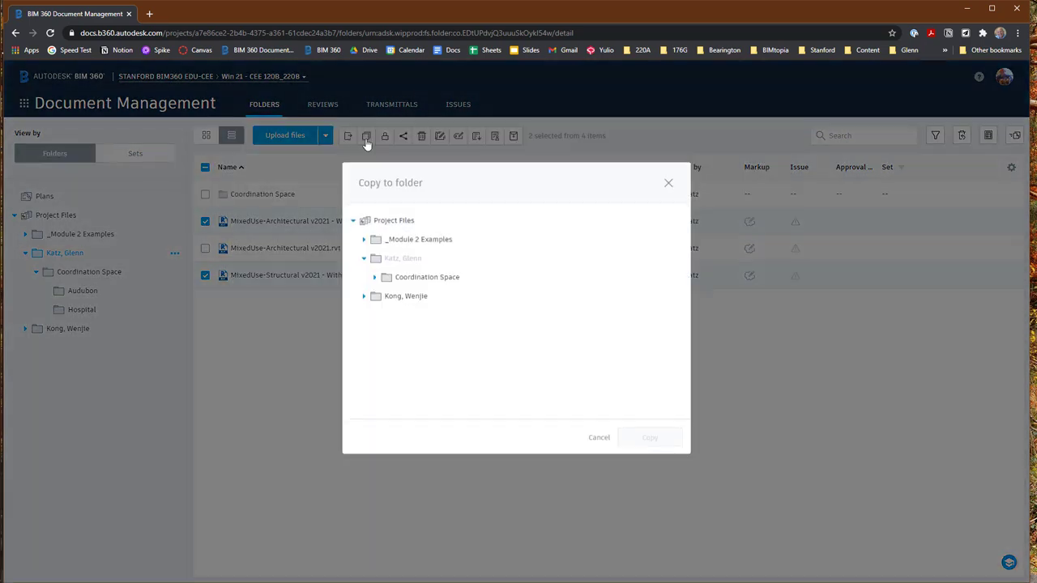
left_click(375, 282)
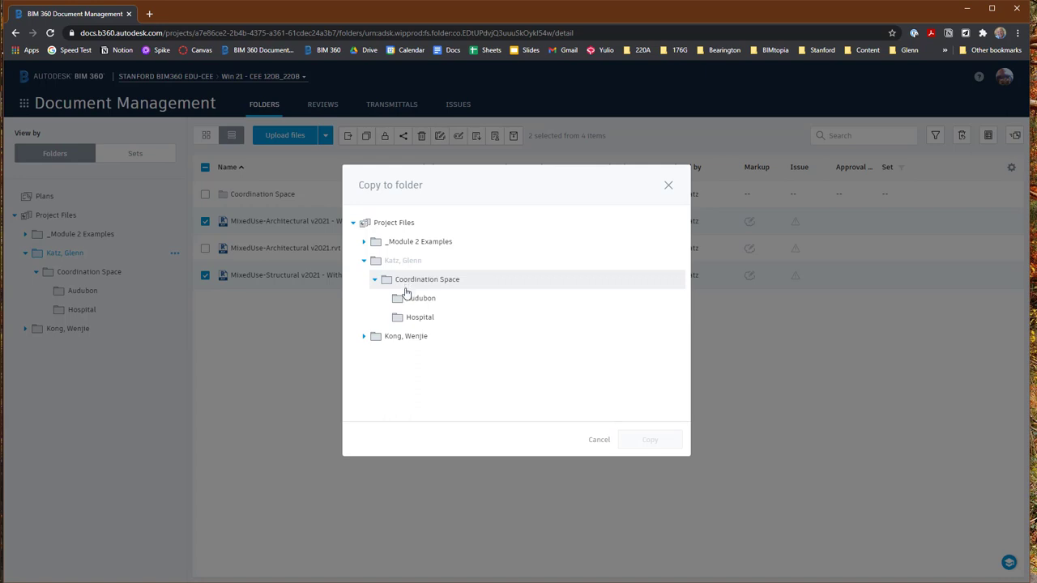
left_click(412, 283)
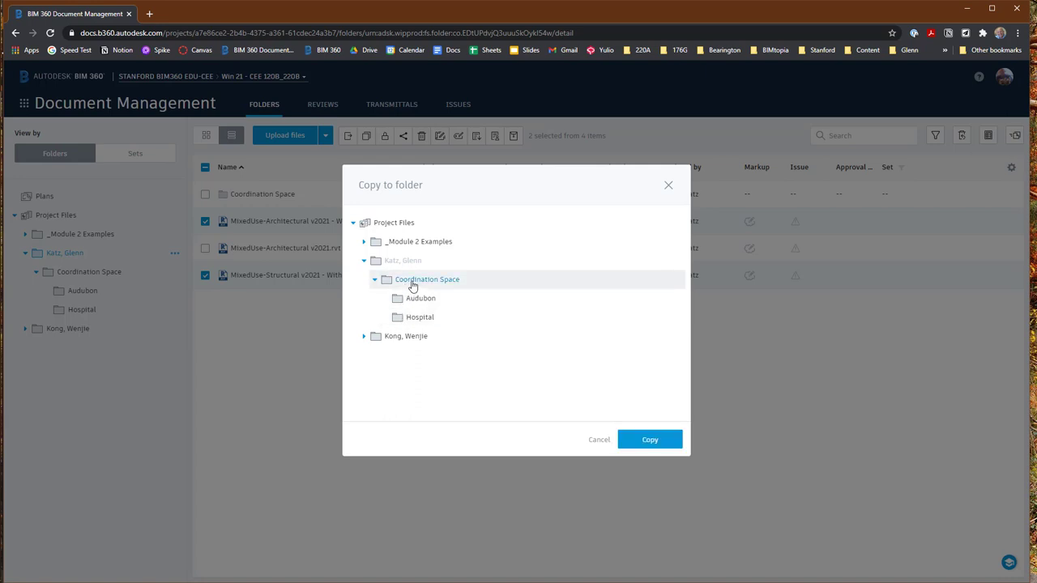
left_click(599, 443)
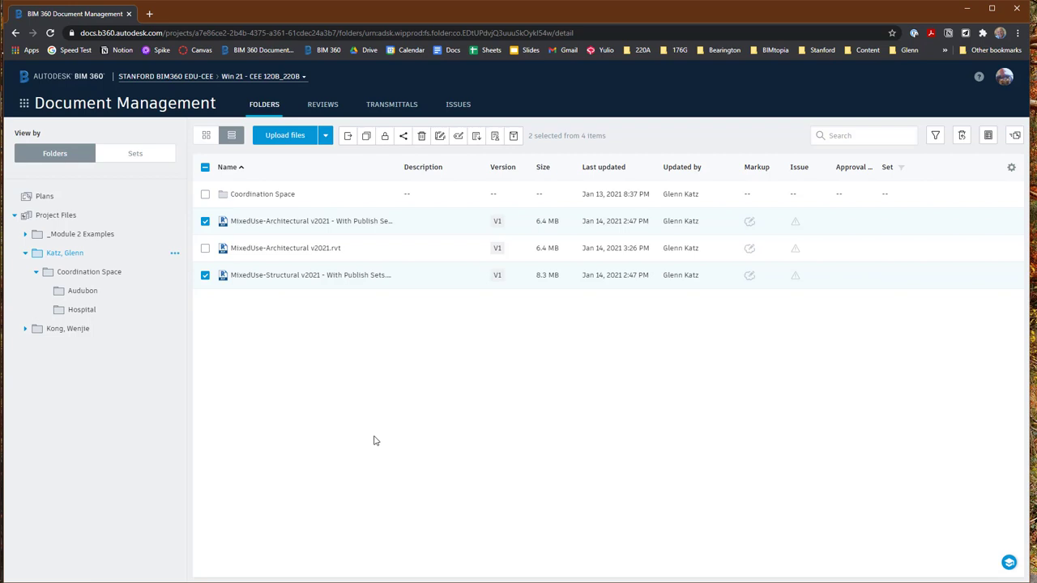
Step: Open the Coordination Space folder, then switch to Model Coordination with the instructor's coordination space selected
left_click(113, 273)
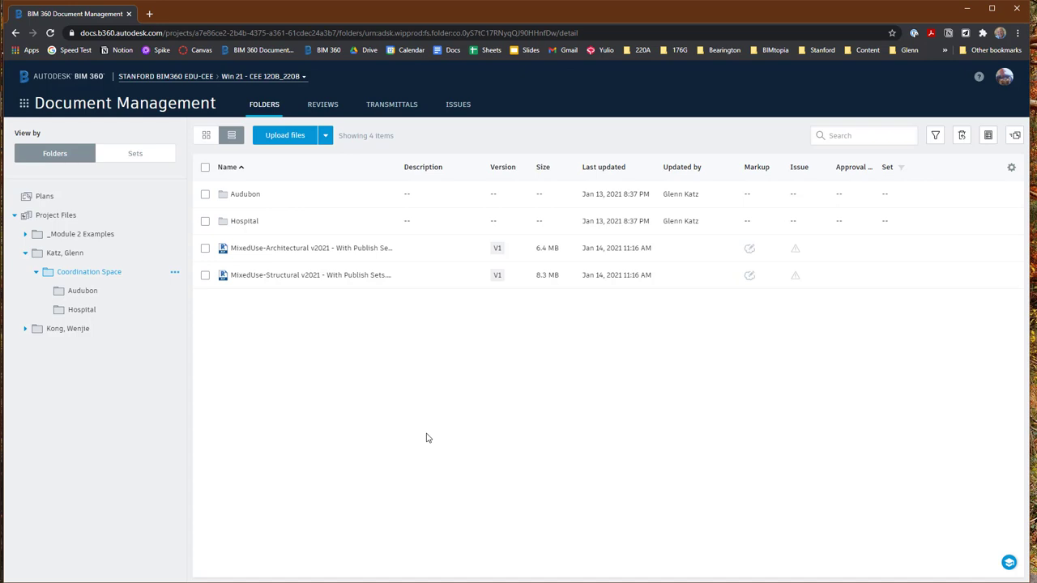
left_click(25, 104)
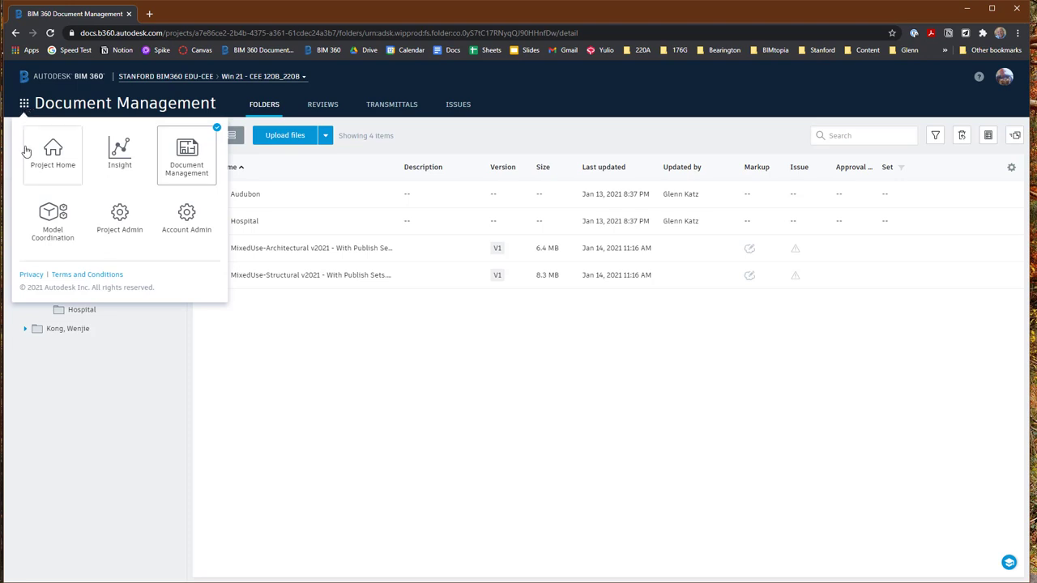
left_click(55, 226)
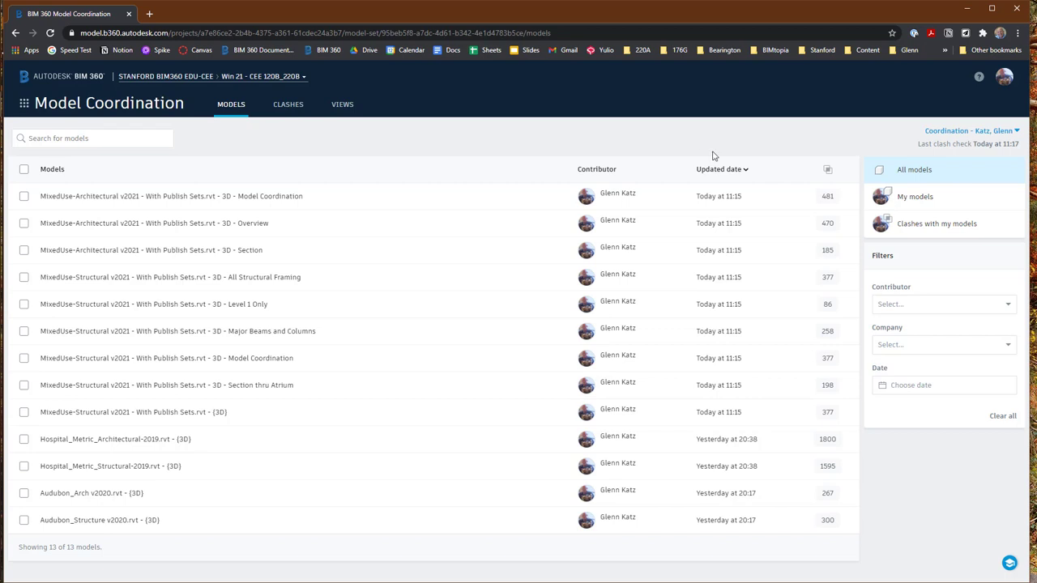
left_click(966, 134)
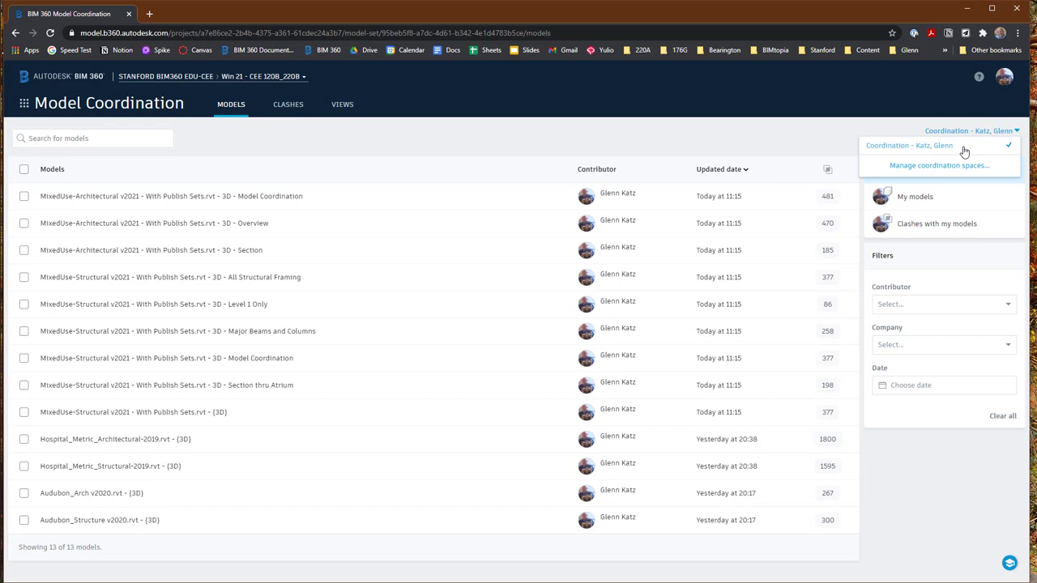
left_click(940, 151)
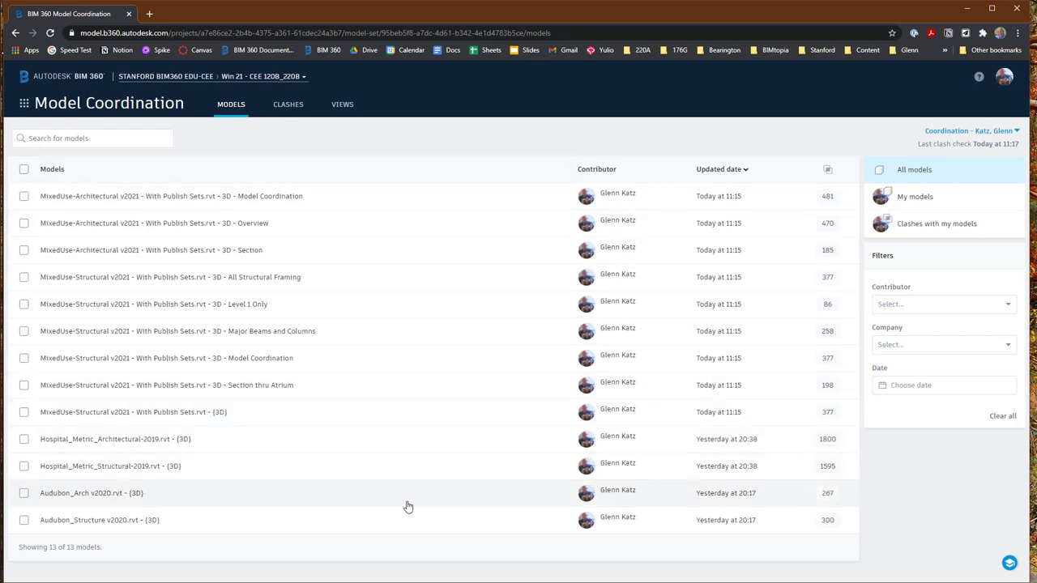
Step: Open the MixedUse-Architectural and MixedUse-Structural "3D - Model Coordination" models together in the viewer
left_click(24, 198)
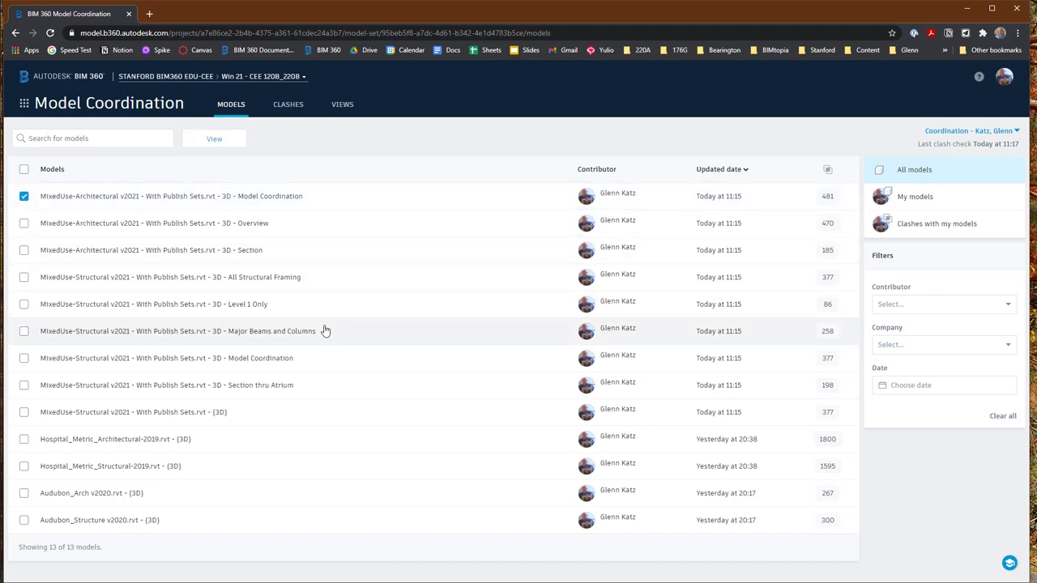
left_click(25, 358)
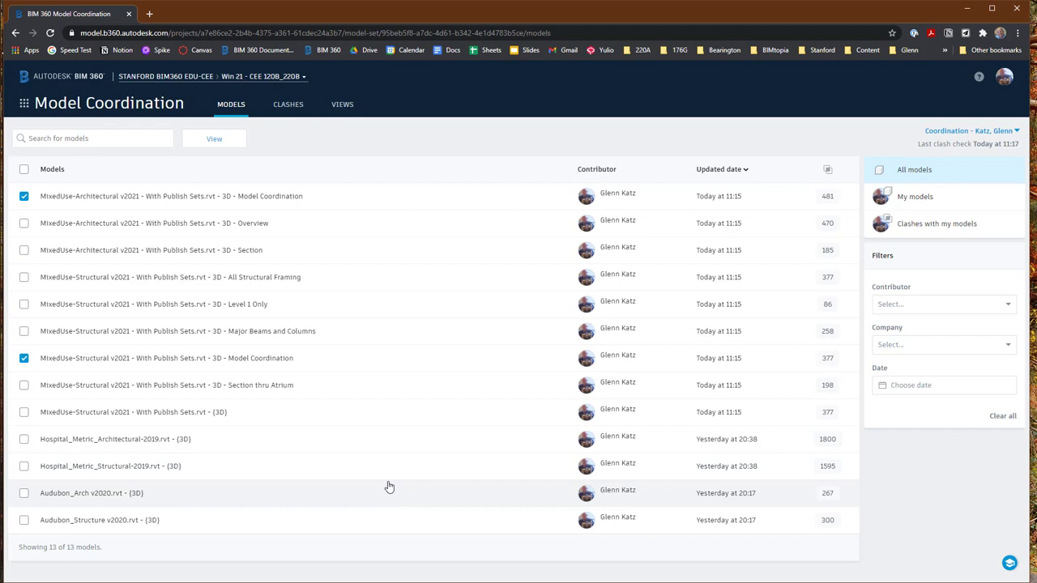
left_click(222, 144)
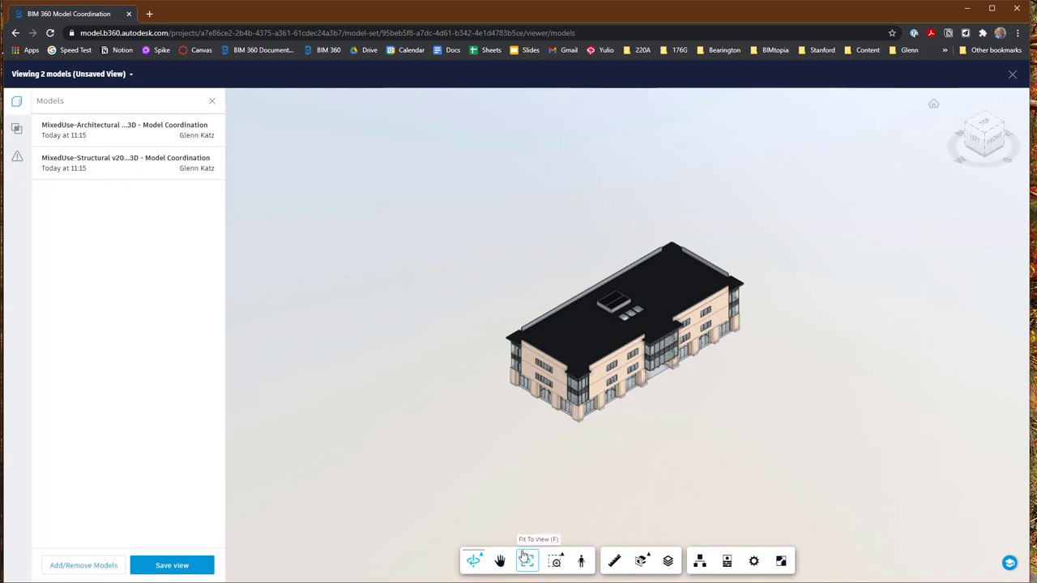
Step: Save the combined model view as "Mixed Use Demo - Arch and Struct" with its privacy set to Published
left_click_drag(562, 489, 697, 339)
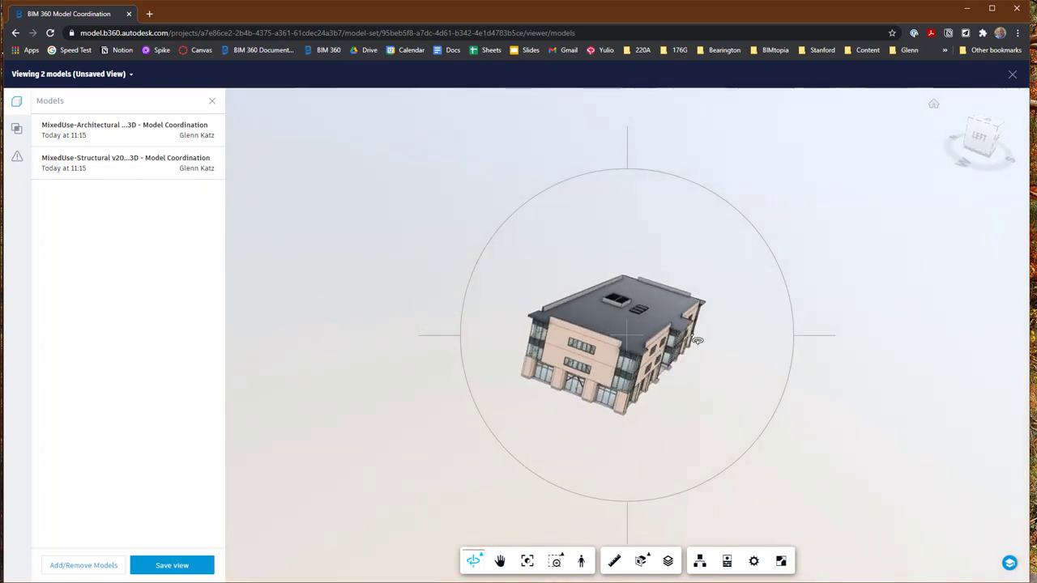
left_click_drag(659, 215, 637, 259)
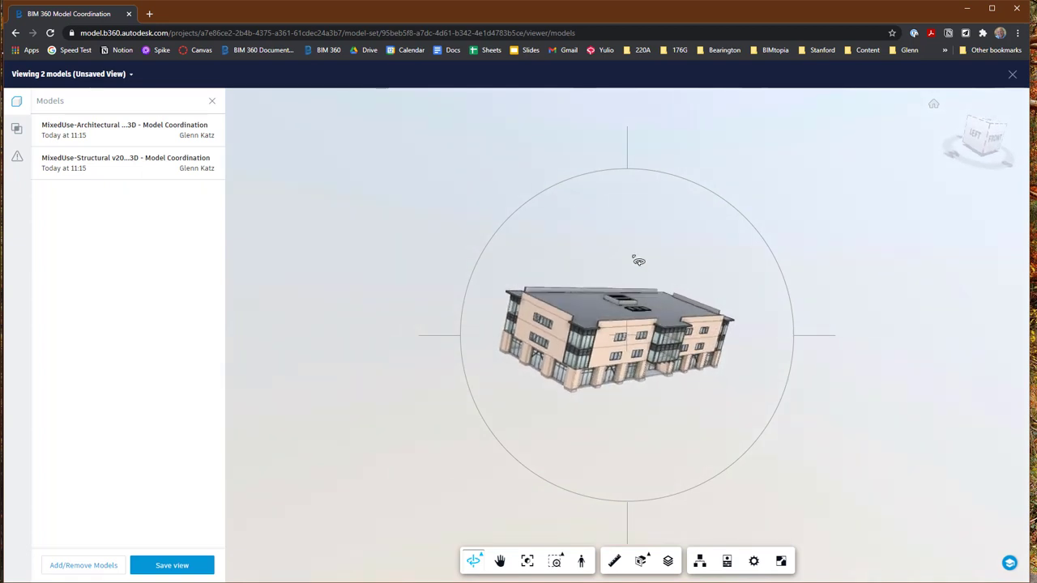
left_click_drag(843, 294, 820, 308)
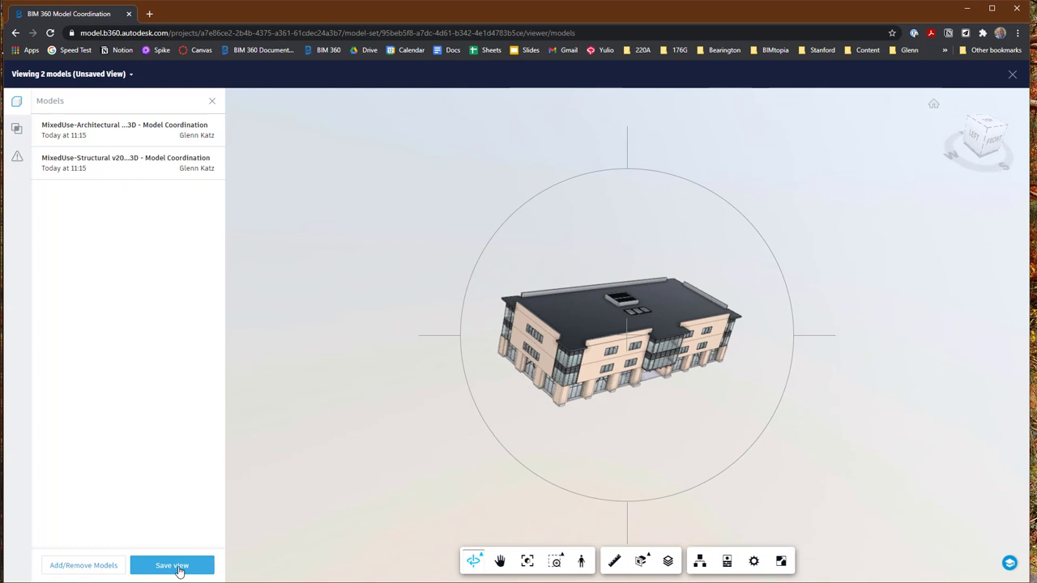
left_click(174, 566)
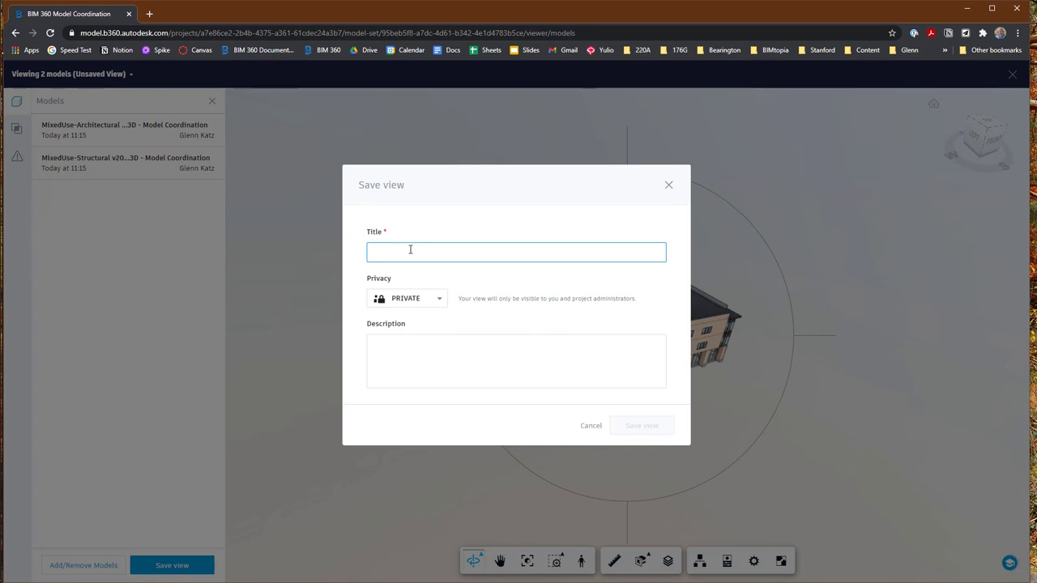
type("Mixed U")
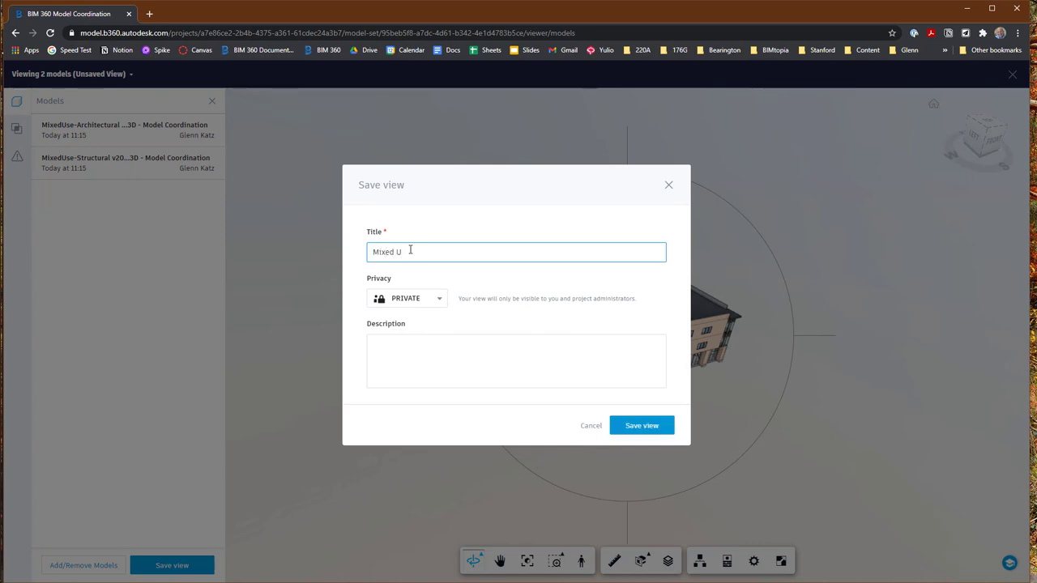
type("se Demo - Arch and Struct")
left_click(435, 300)
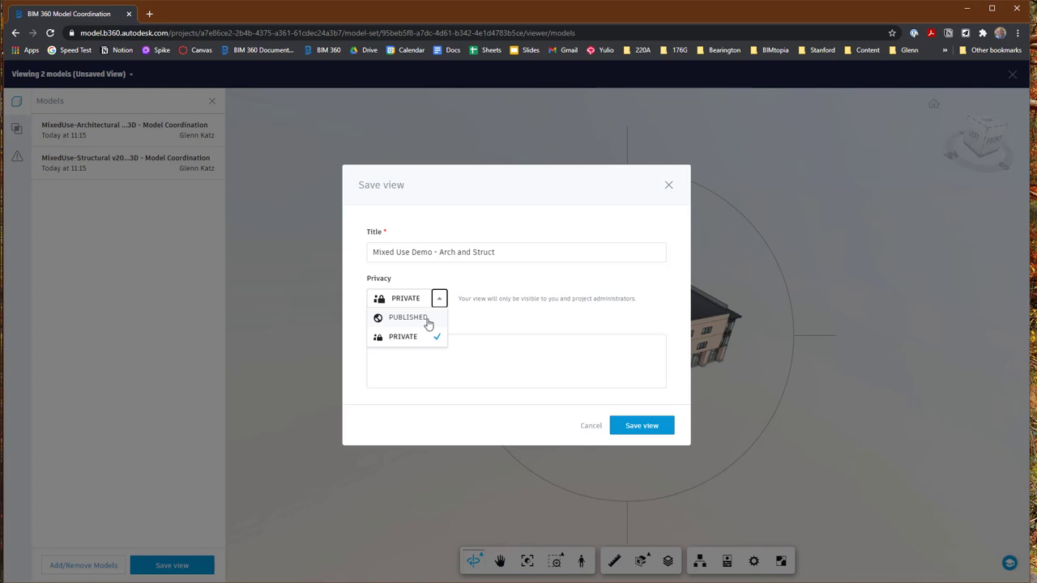
left_click(427, 318)
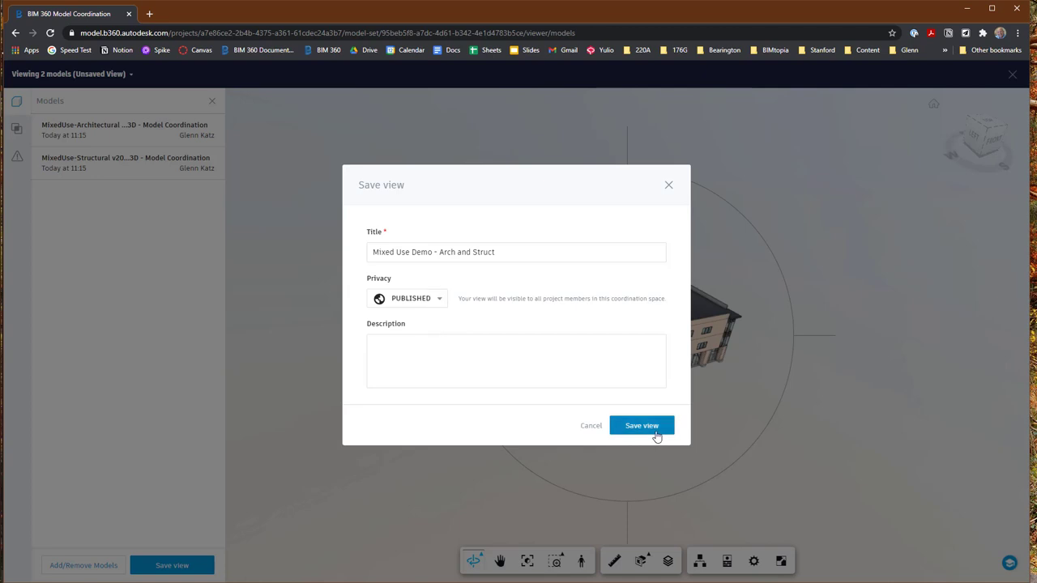
left_click(648, 427)
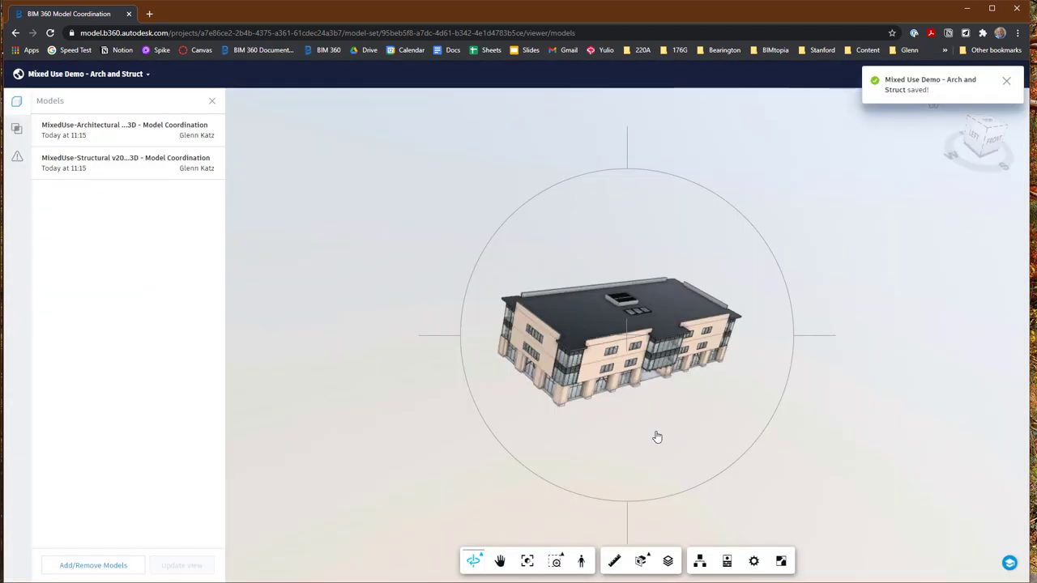
Step: Examine the clashes between the architectural and structural models in the saved view, starting from the home view, and close the viewer
left_click_drag(657, 437, 372, 452)
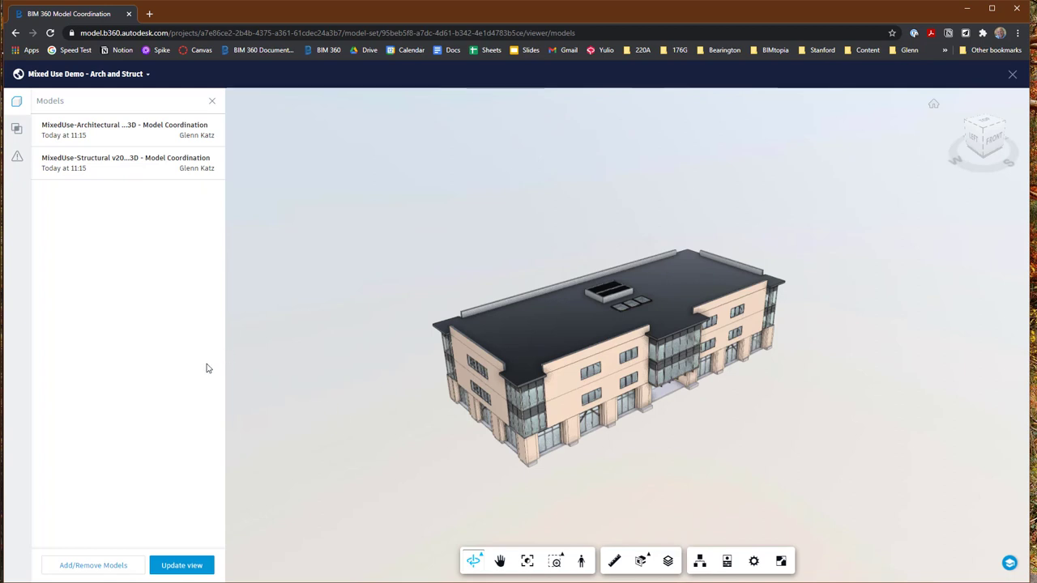
left_click(17, 131)
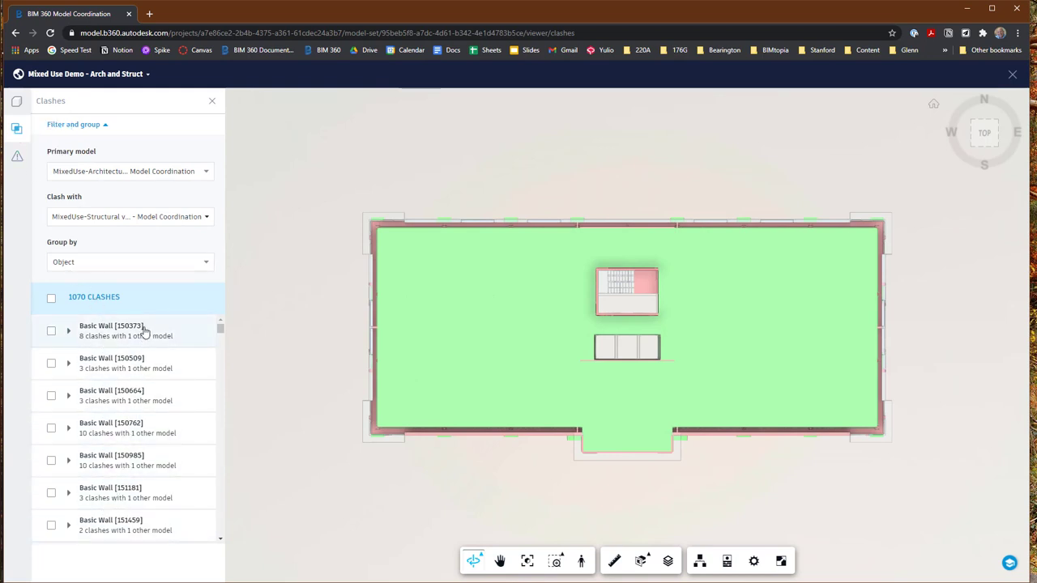
left_click(936, 108)
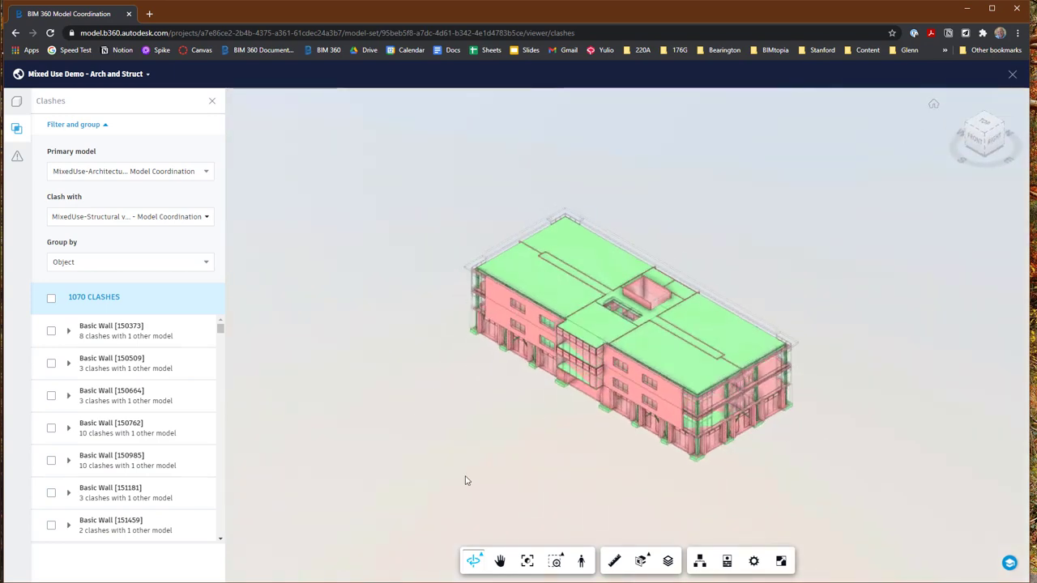
scroll(465, 480, "up", 5)
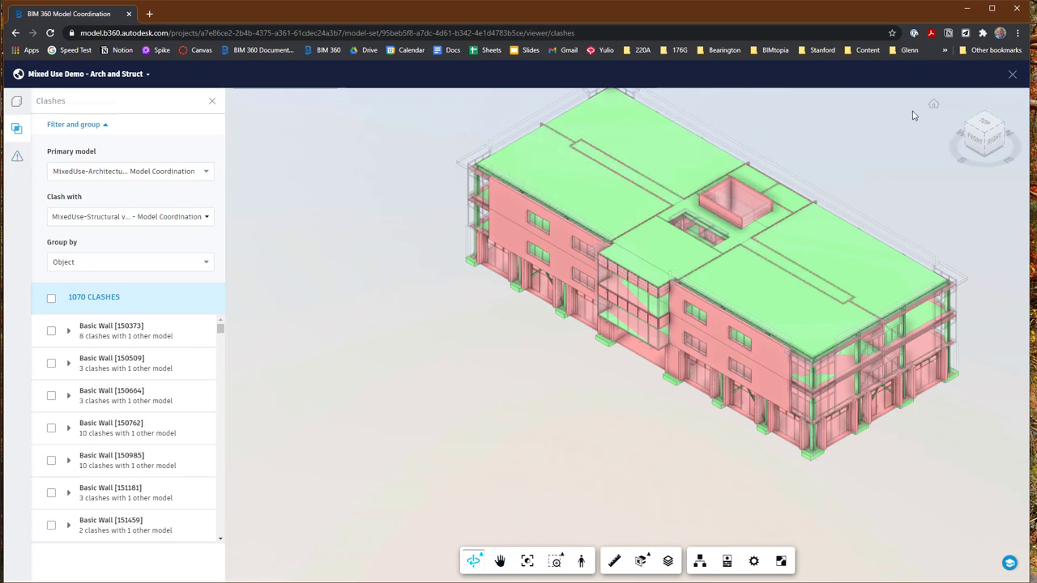
left_click(1012, 74)
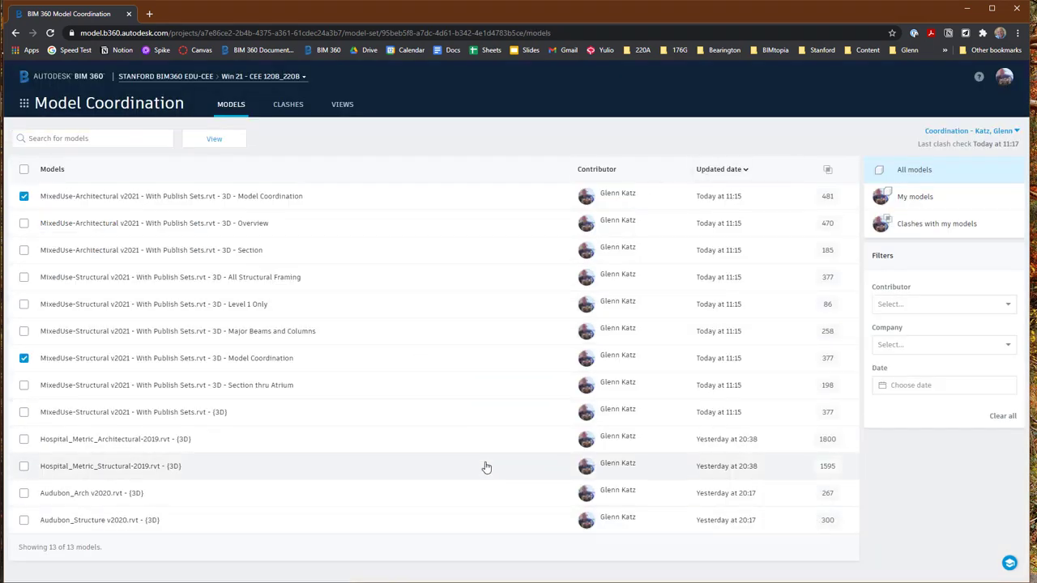
Step: Review the matrix of active clashes between all models, including the MixedUse rows
left_click(289, 105)
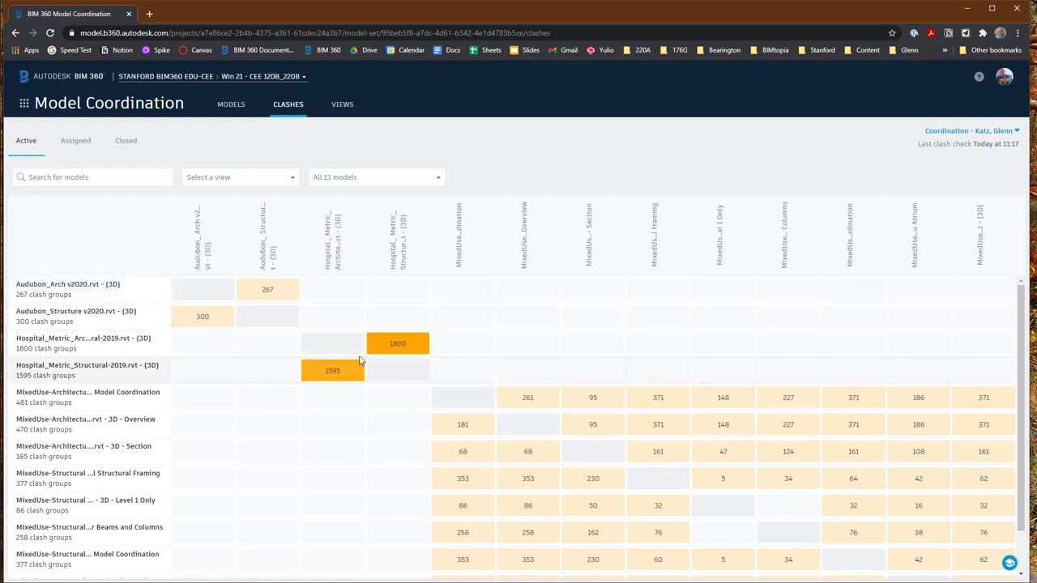
scroll(294, 485, "down", 2)
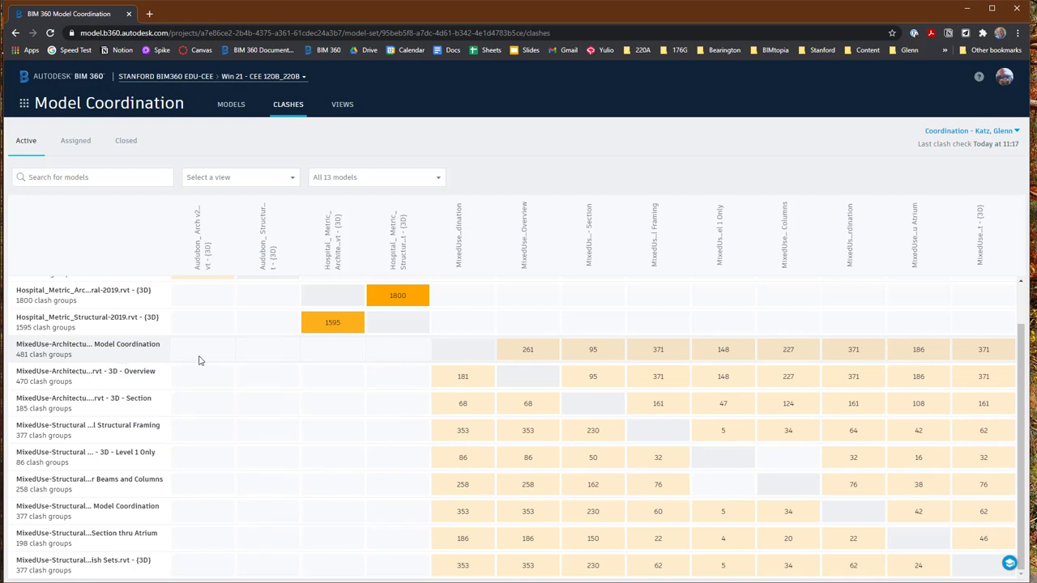
mouse_move(589, 357)
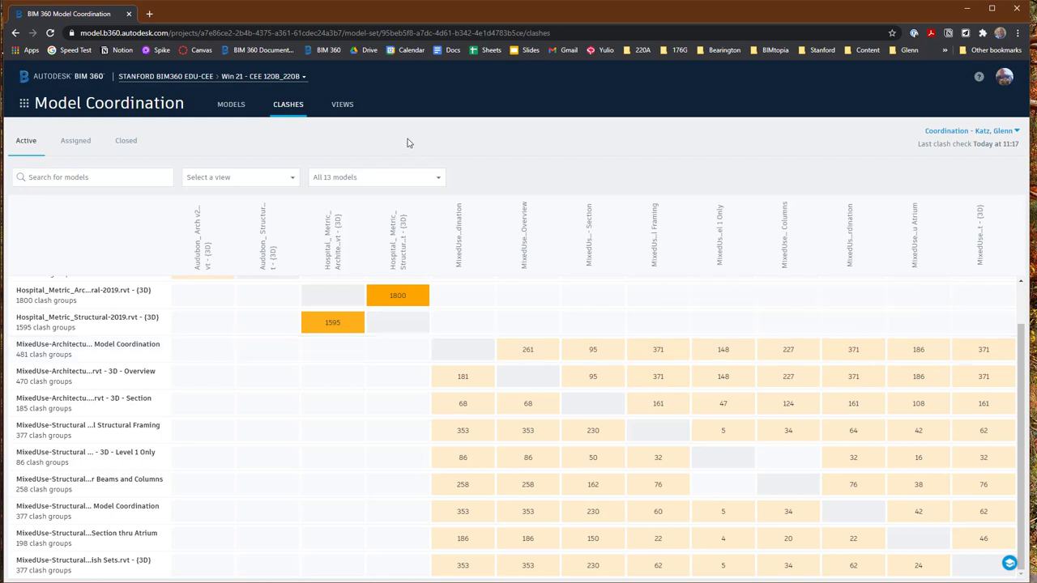
Step: Open the saved view "Mixed Use Demo - Arch and Struct" from the list of saved views
left_click(343, 104)
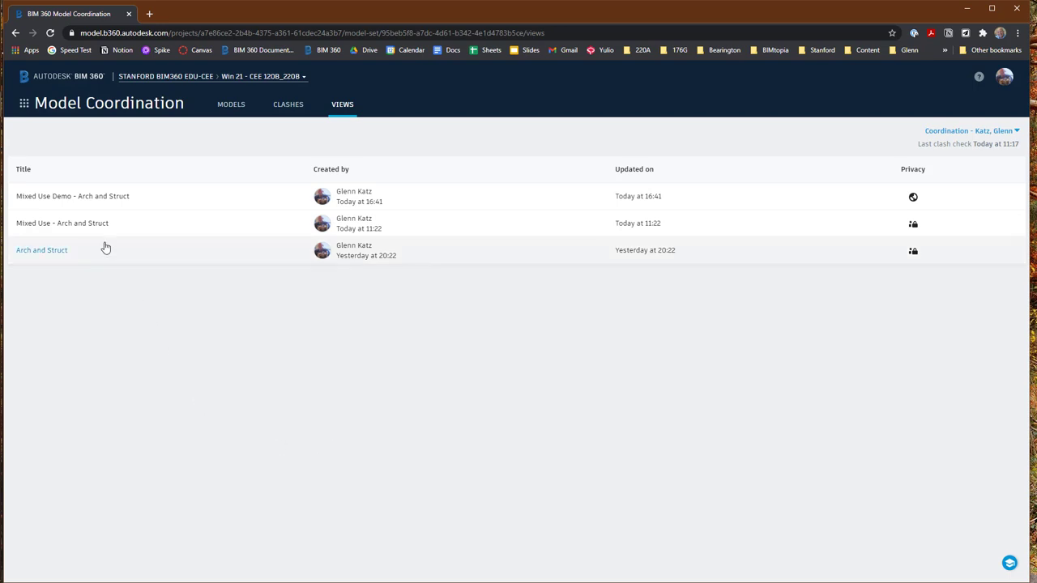
left_click(75, 203)
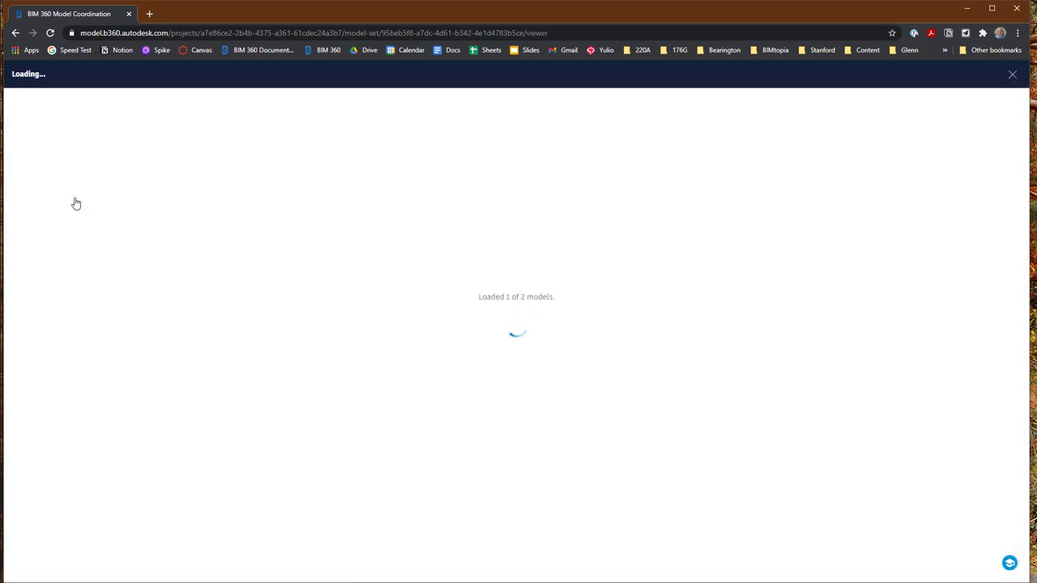
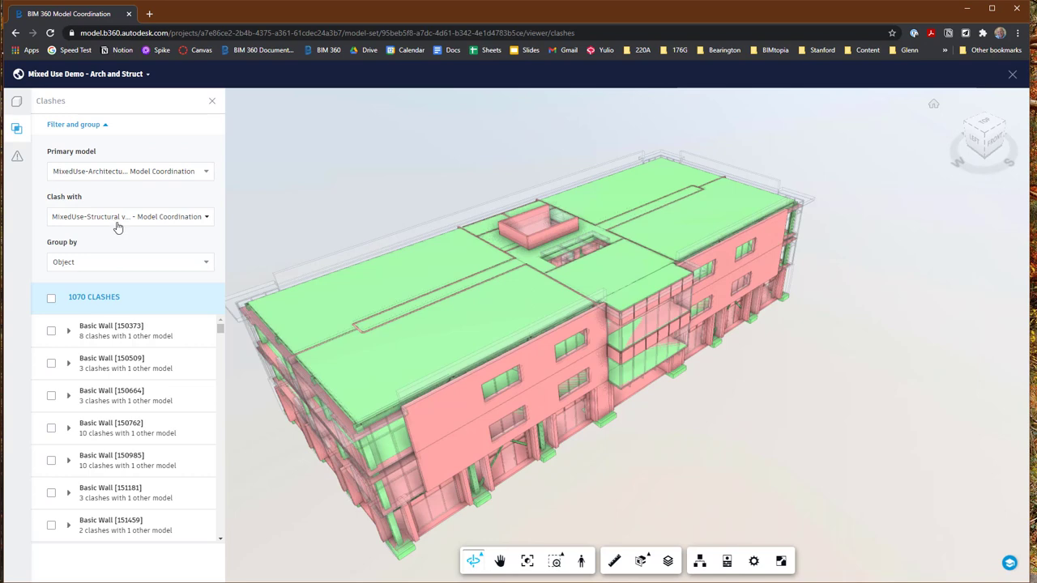
Step: Group the clashes between the MixedUse architectural and structural models by Type Name and look over the resulting groups
left_click(100, 268)
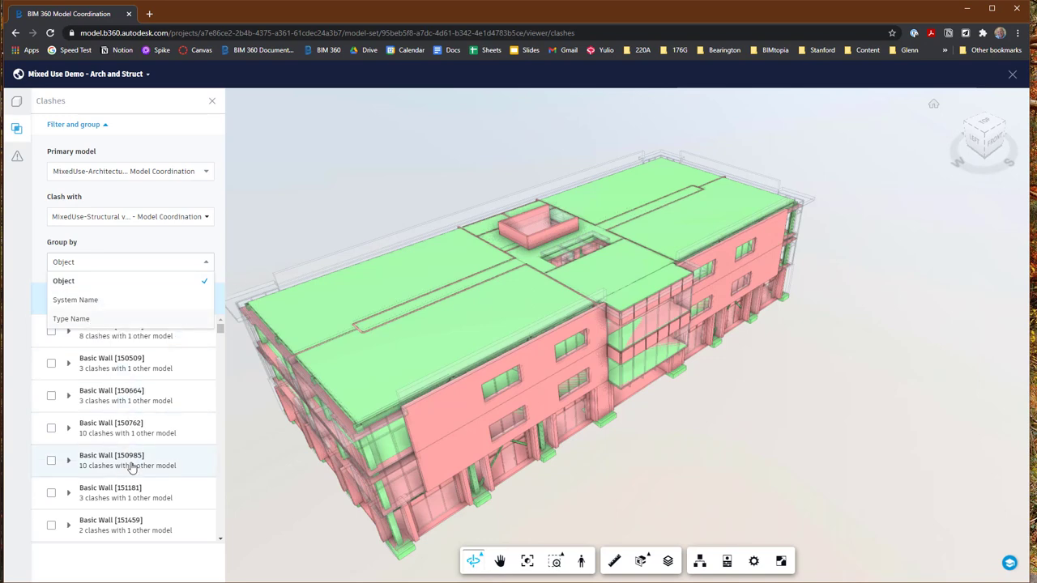
left_click(82, 323)
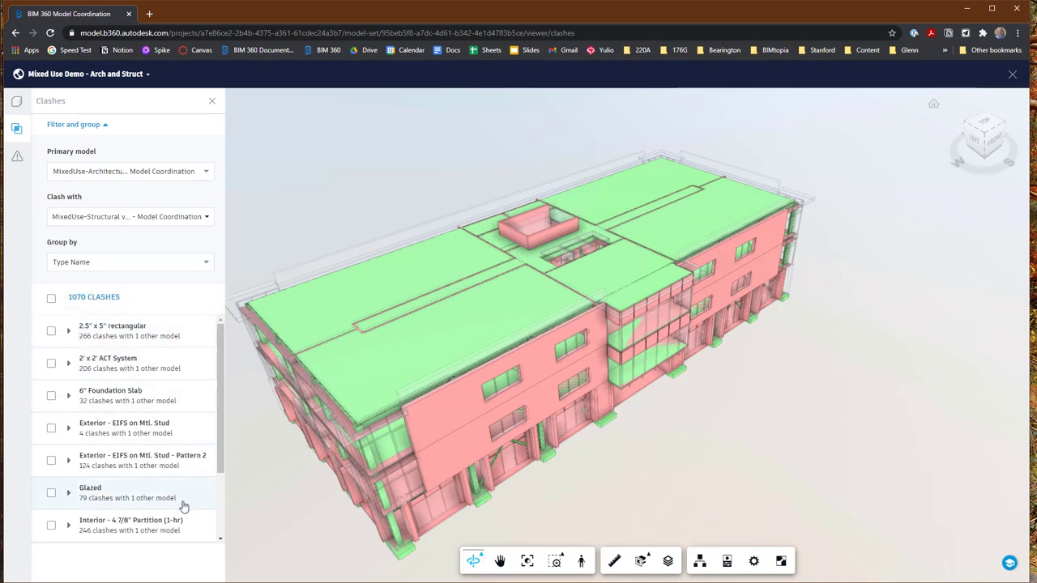
scroll(217, 418, "down", 1)
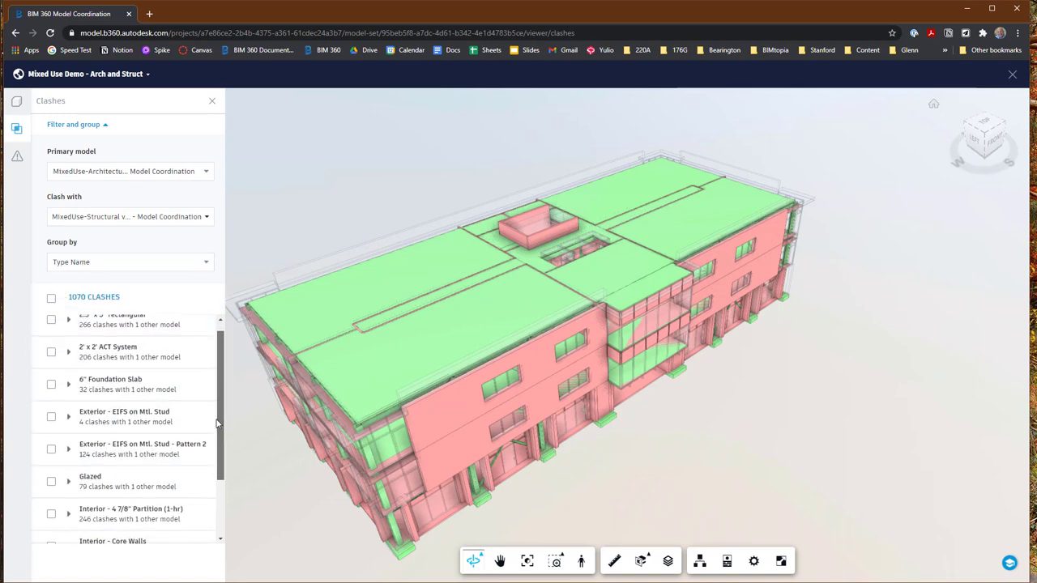
scroll(212, 405, "up", 1)
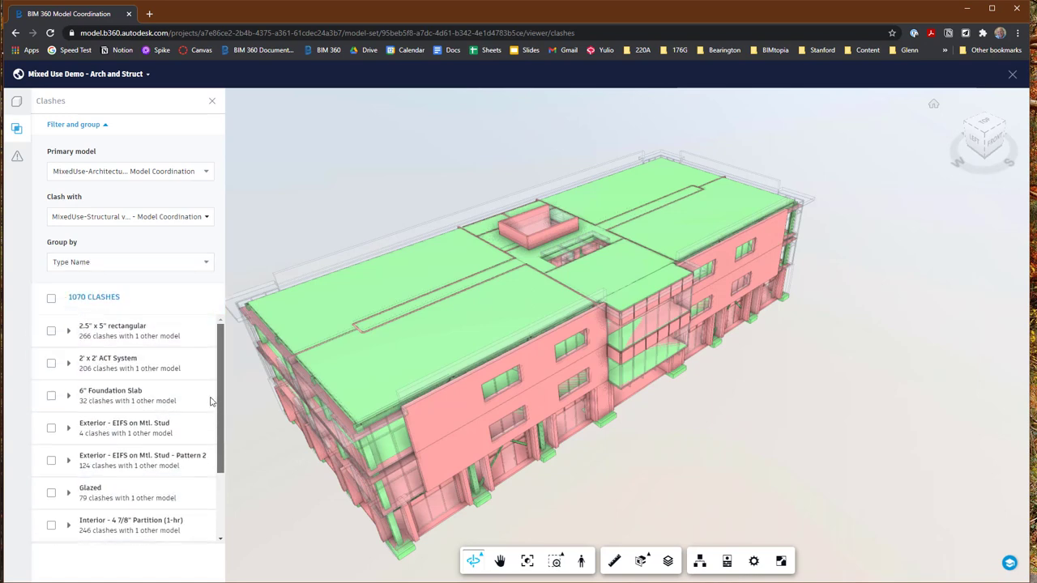
Step: Inspect the 6" Foundation Slab and Interior - 4 7/8" Partition (1-hr) clash groups in the model, and clear the partition selection
left_click(116, 399)
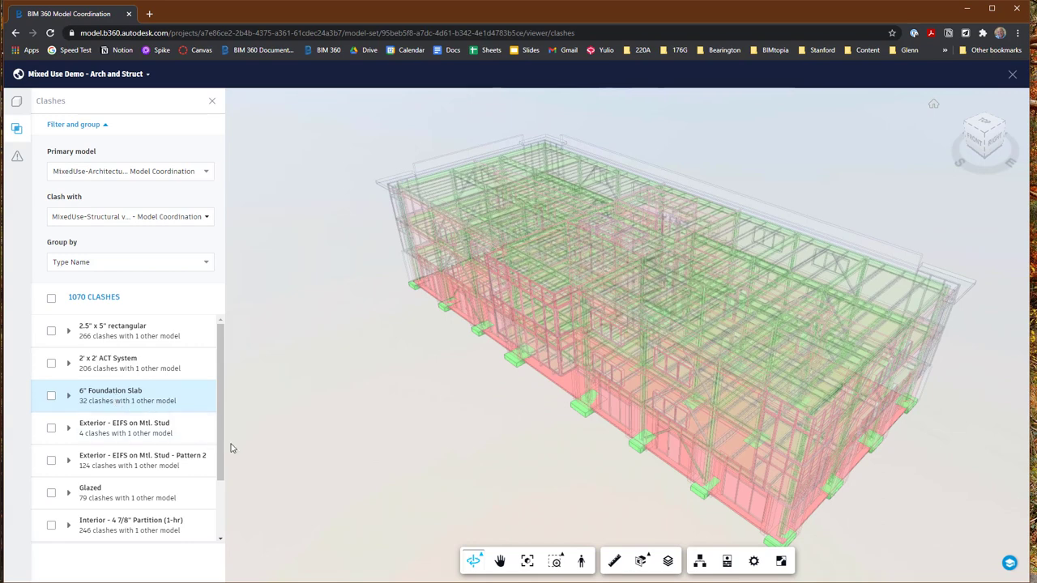
left_click_drag(223, 452, 216, 494)
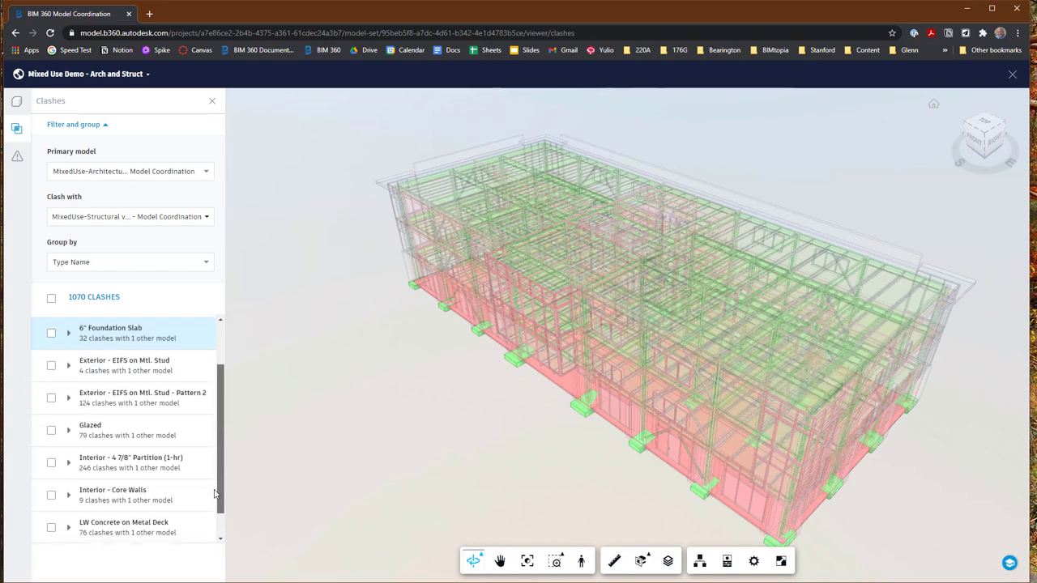
left_click(50, 464)
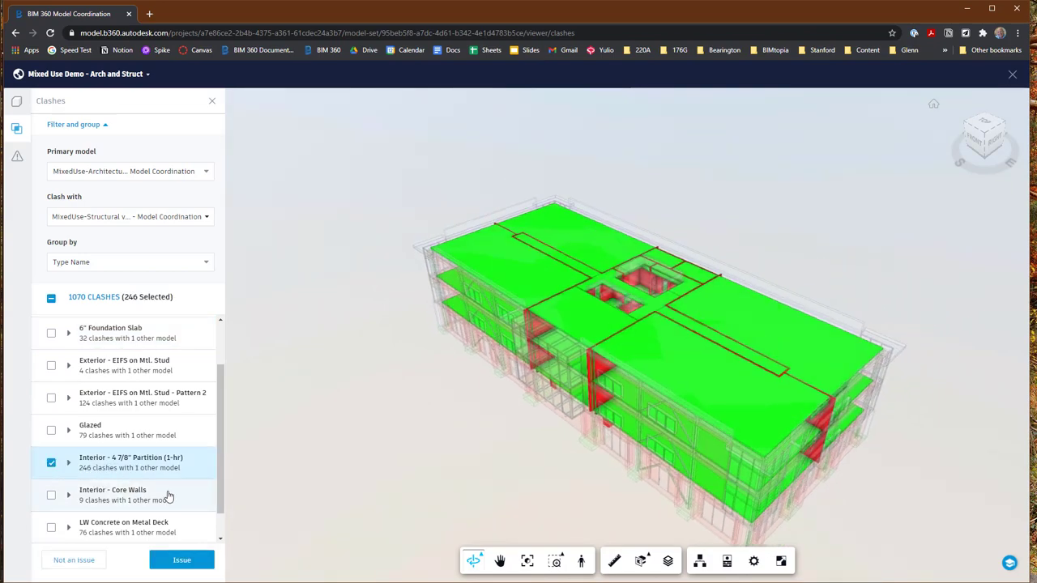
scroll(218, 494, "down", 2)
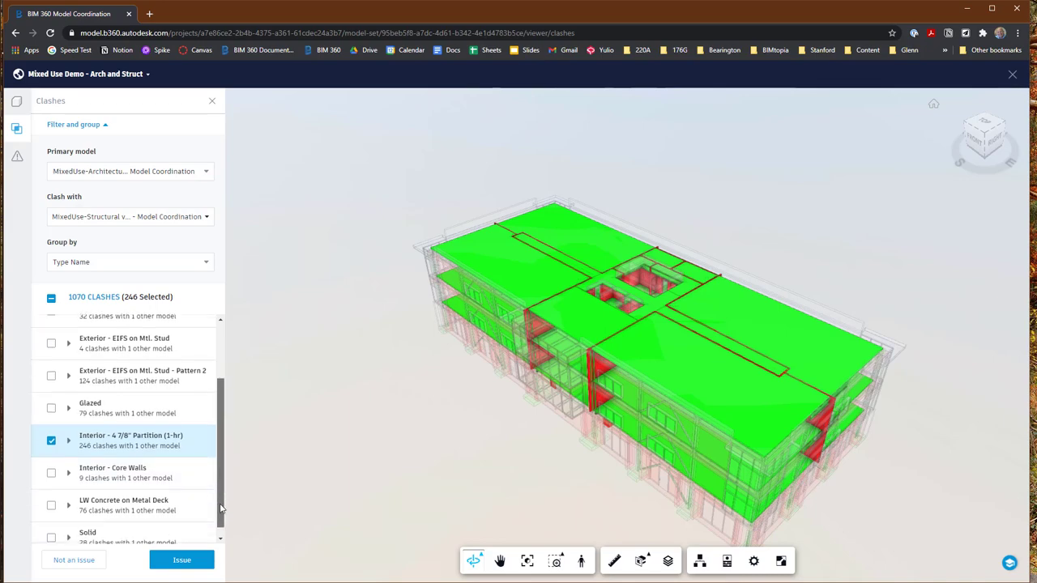
scroll(51, 470, "up", 3)
left_click(51, 480)
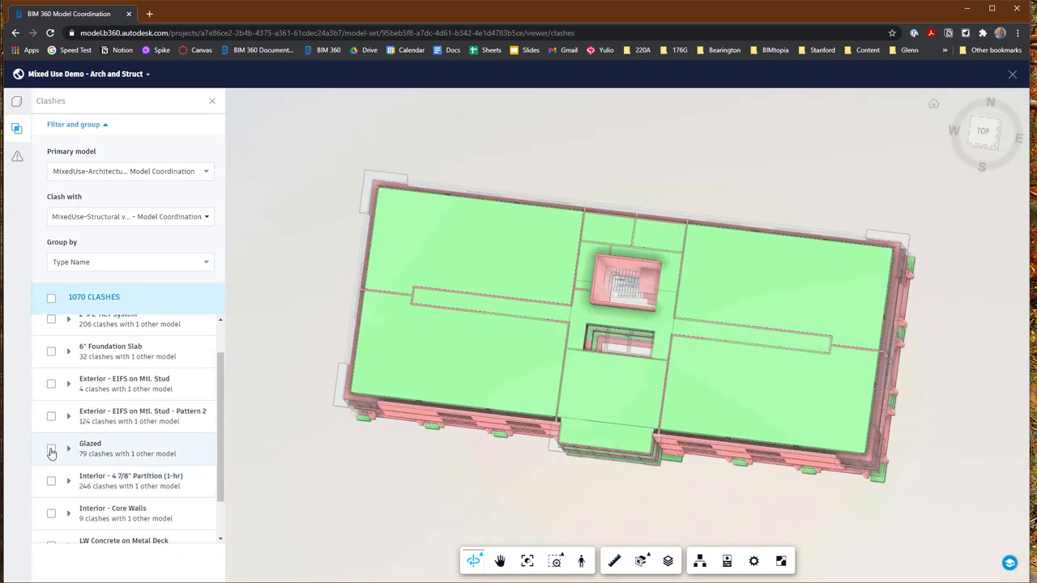
Step: Select the Glazed clash group and examine its clashes with the structure from a low angle at the building's left front corner
left_click(51, 451)
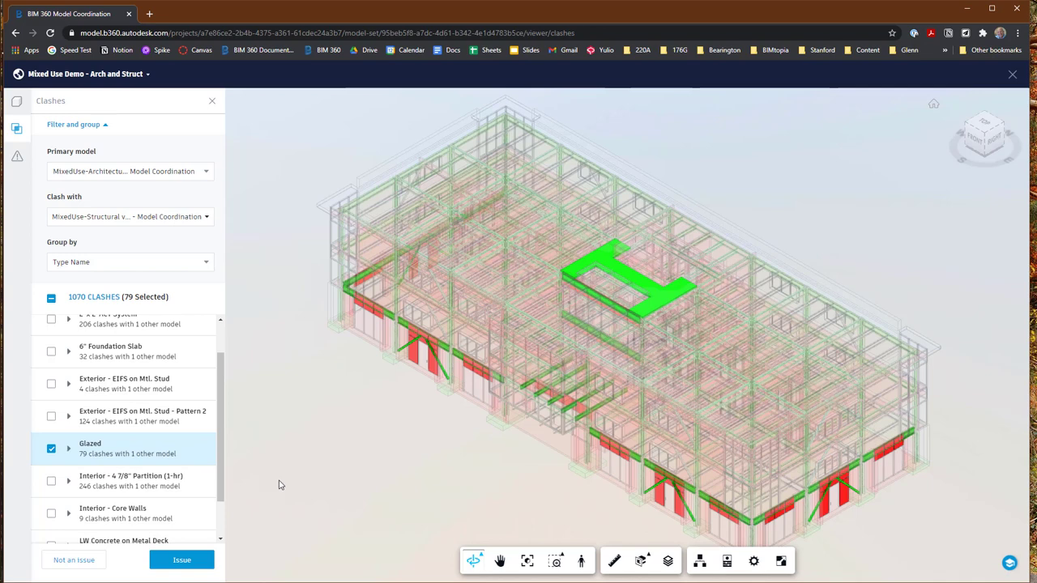
scroll(218, 389, "up", 1)
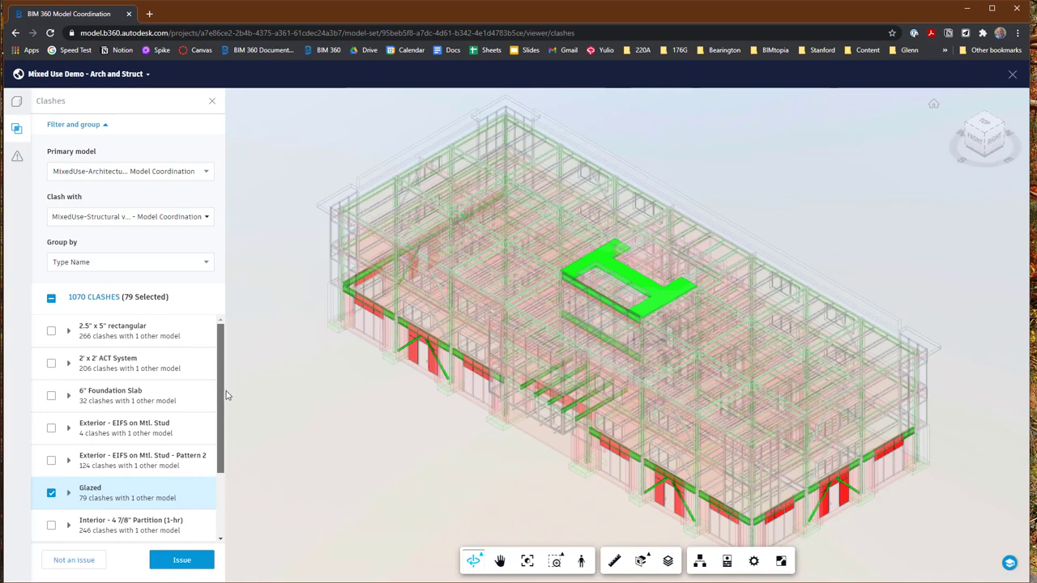
scroll(225, 422, "down", 1)
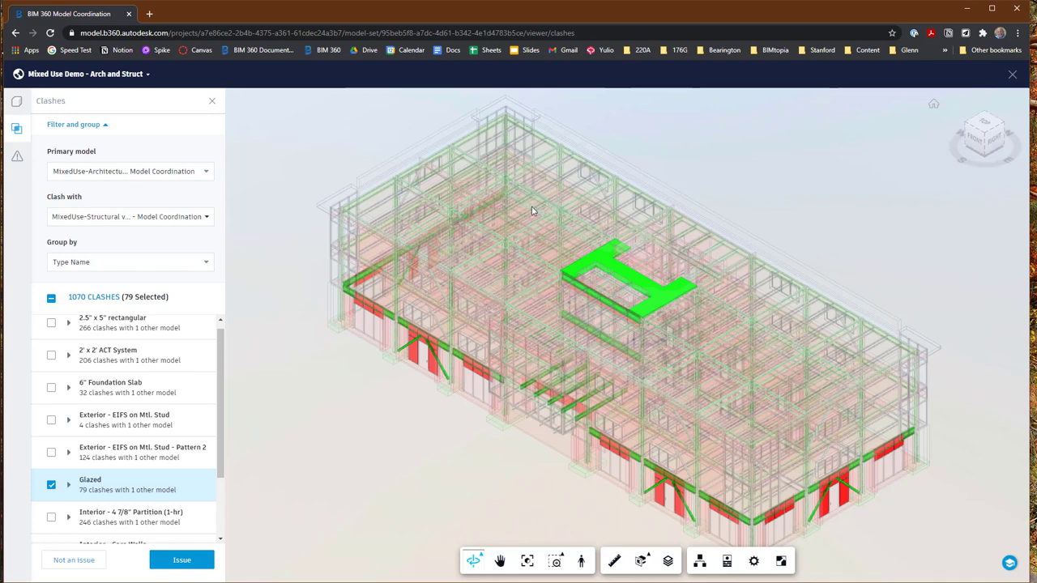
left_click(474, 562)
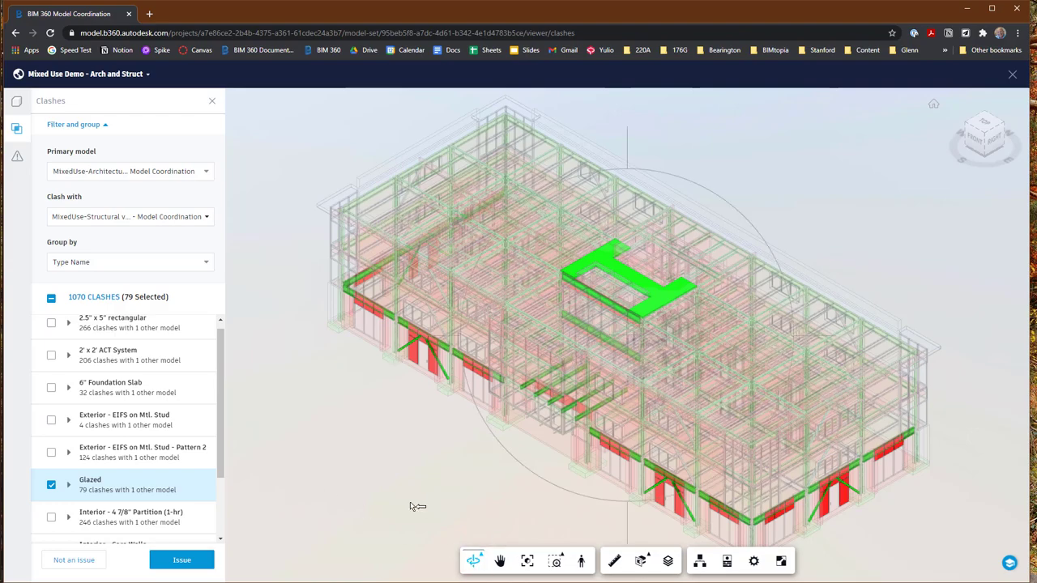
left_click_drag(408, 503, 754, 446)
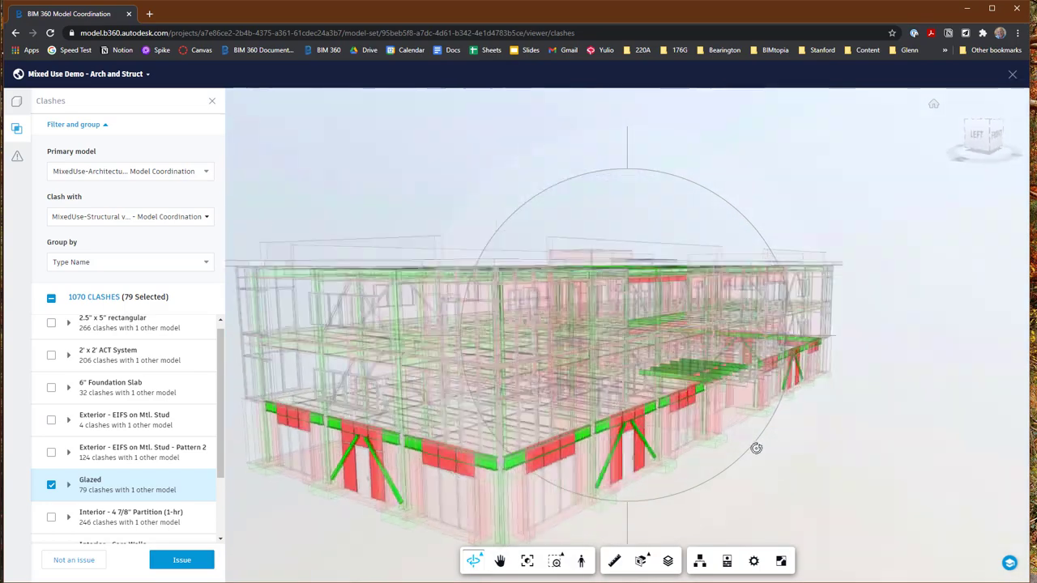
left_click(527, 561)
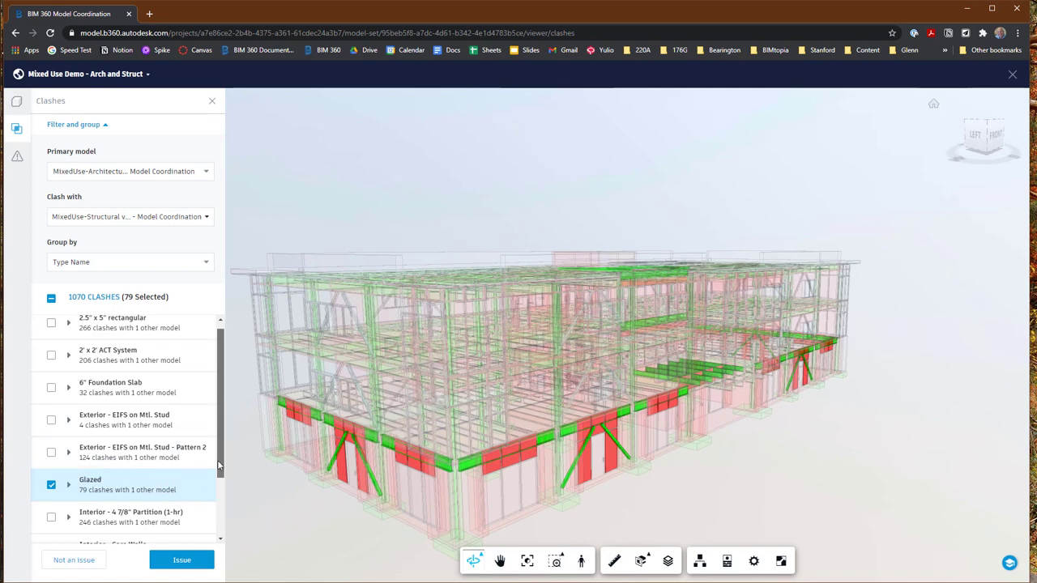
Step: Add the Interior - Core Walls clash group to the selection and examine it from several sides, setting a pivot on the core
left_click_drag(218, 461, 204, 523)
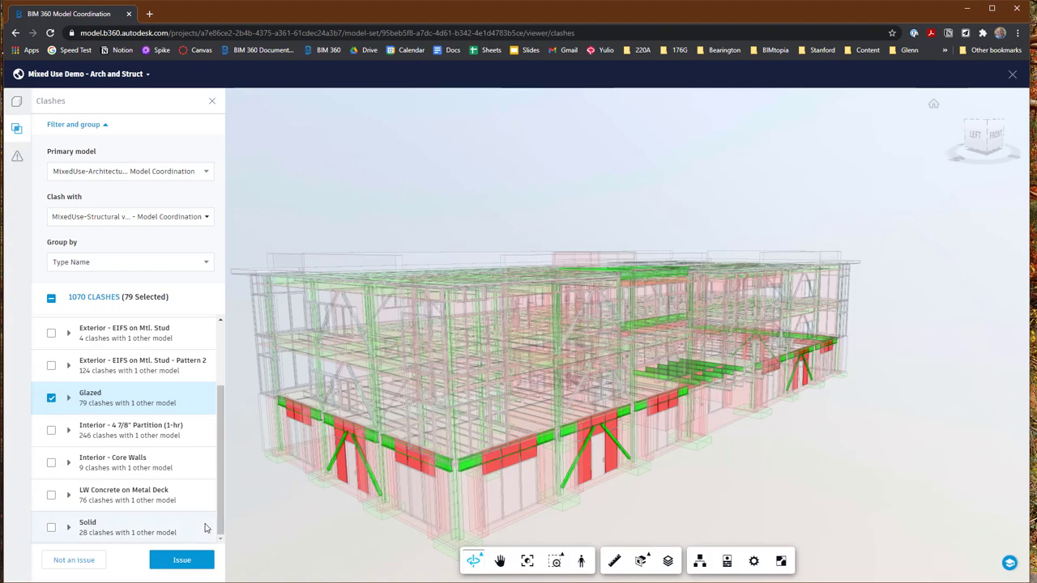
left_click(53, 465)
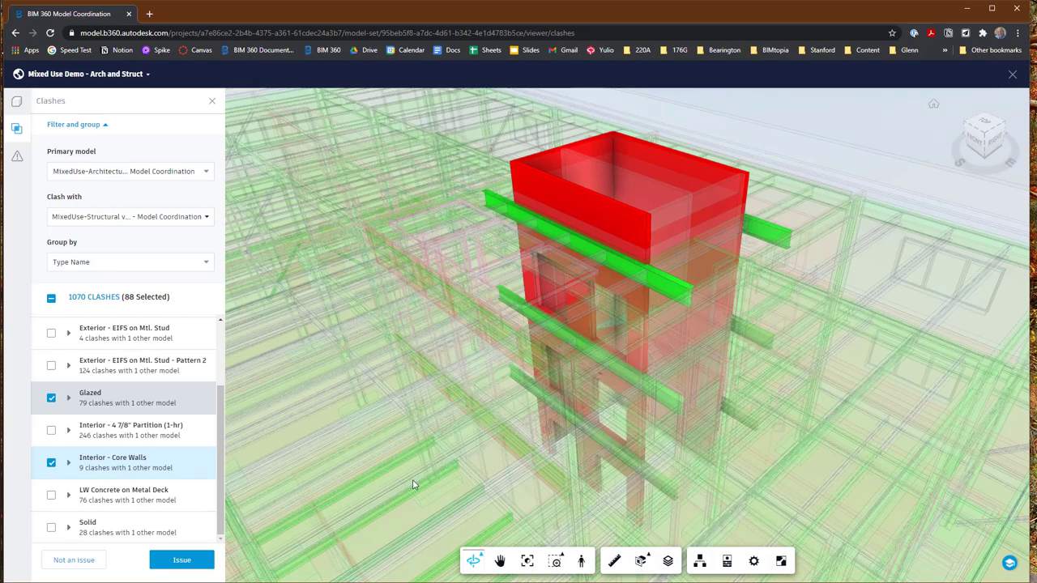
left_click_drag(413, 484, 706, 485)
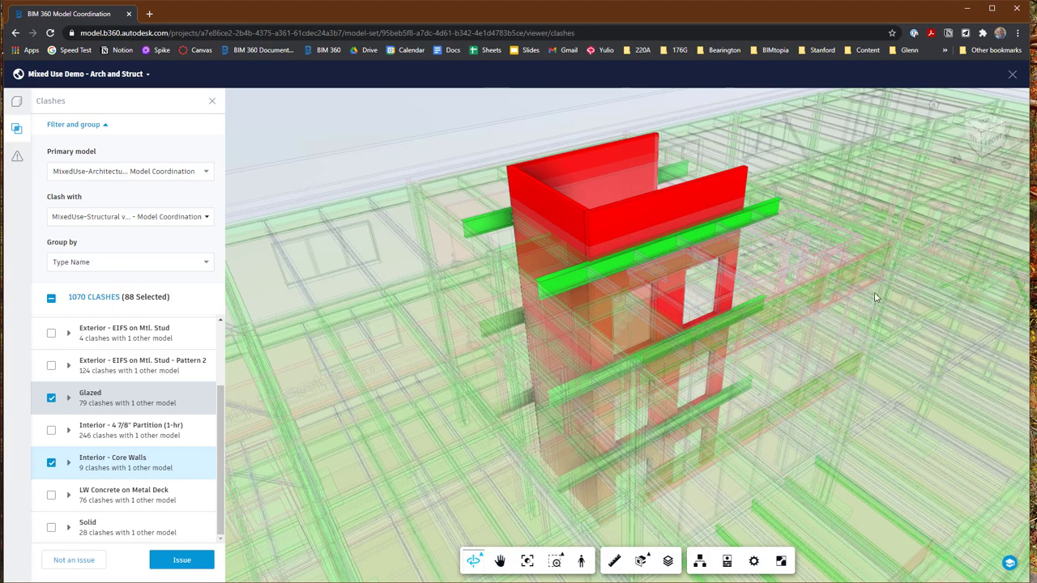
right_click(665, 248)
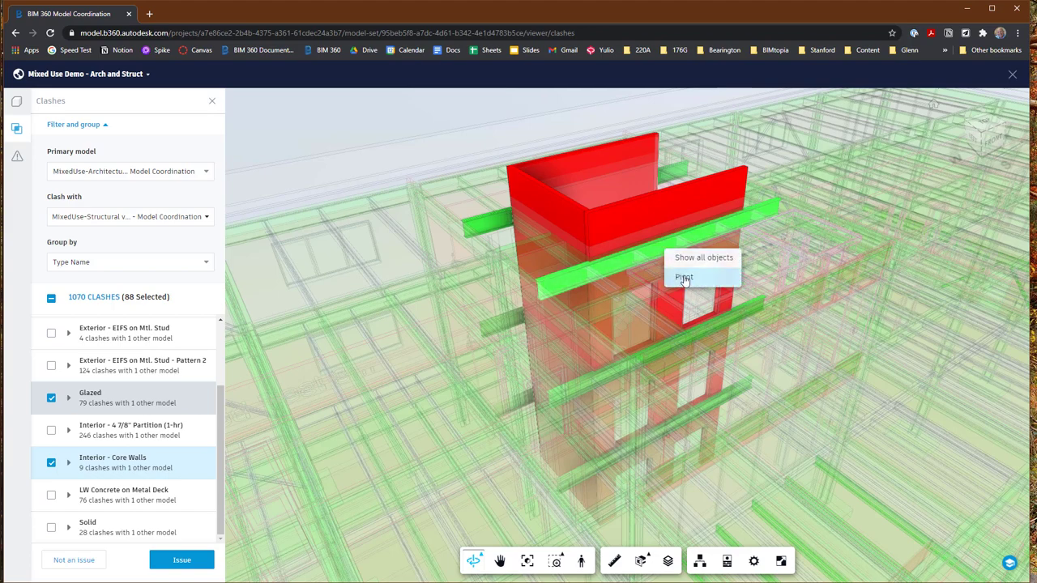
left_click(684, 278)
left_click_drag(666, 280, 477, 303)
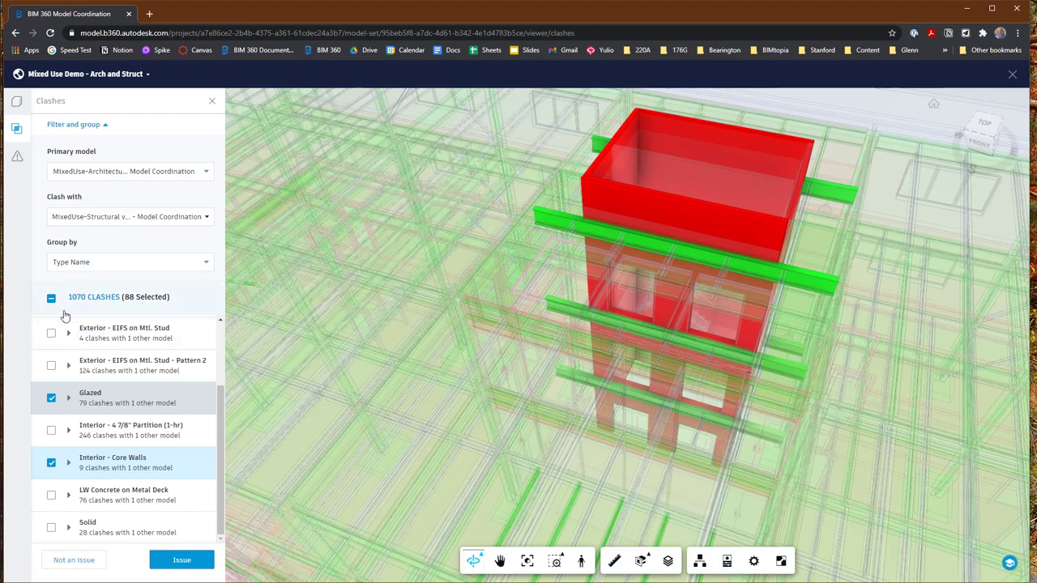
Step: Deselect the Interior - Core Walls and Glazed clash groups and return the model to the home view
left_click(50, 466)
left_click(51, 399)
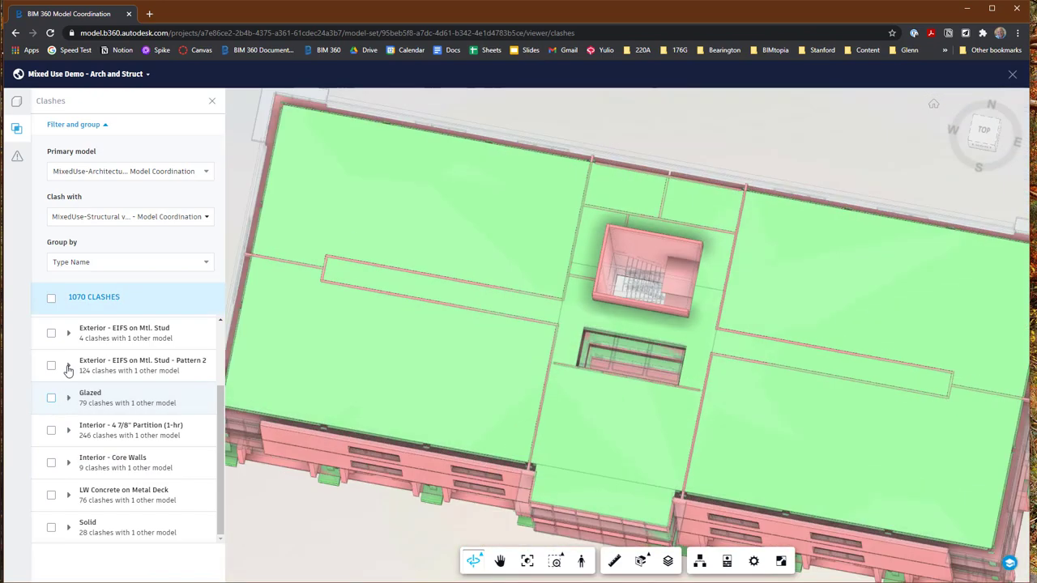
left_click(933, 105)
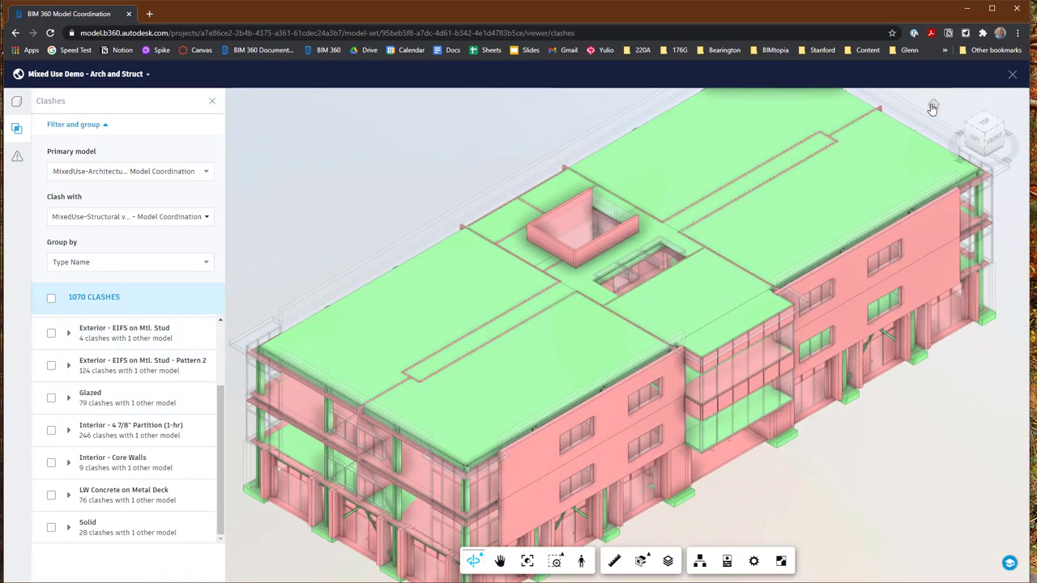